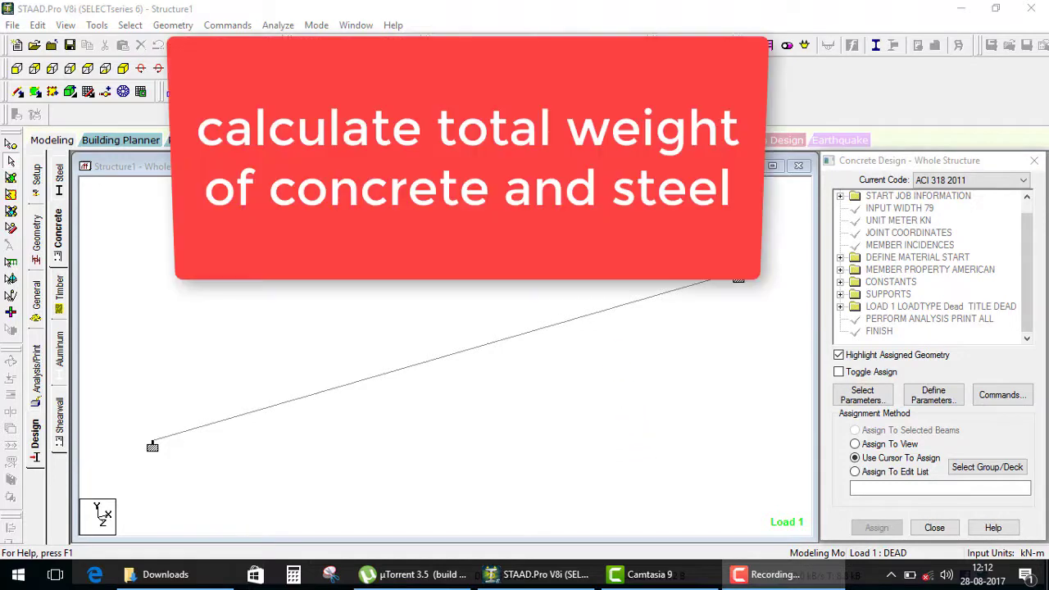
Render the beam as full 3D sections through the Structure Diagrams settings.
{"action": "right_click", "coordinate": [341, 258]}
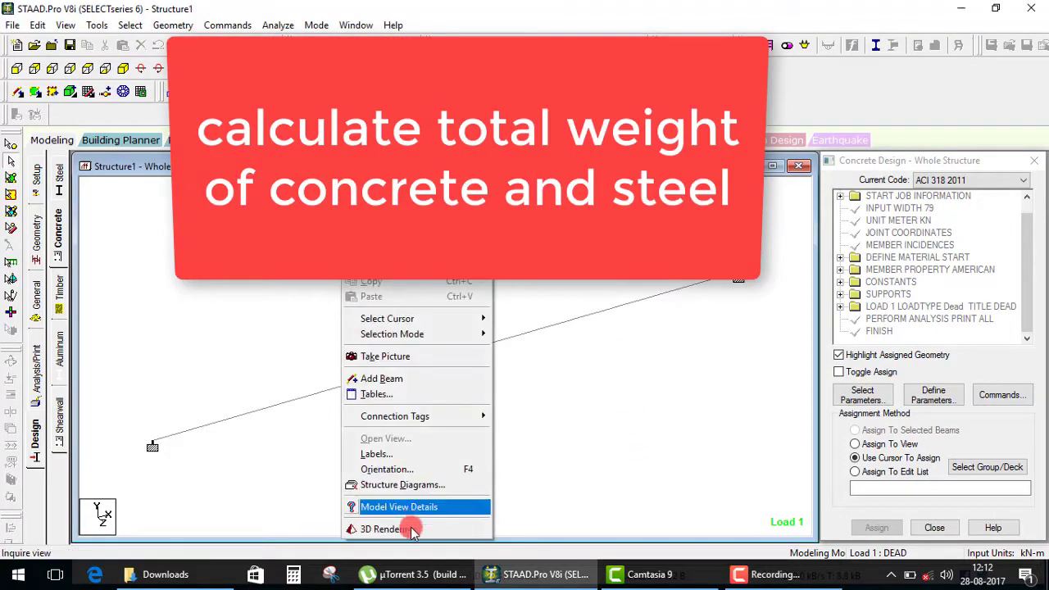
{"action": "left_click", "coordinate": [420, 488]}
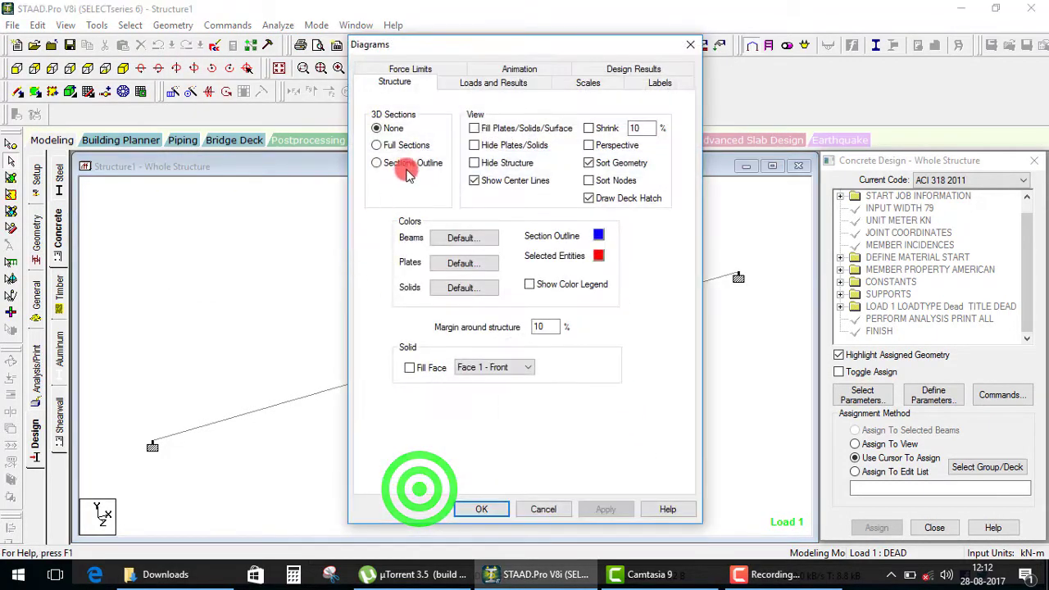
{"action": "left_click", "coordinate": [487, 508]}
{"action": "left_click", "coordinate": [470, 397]}
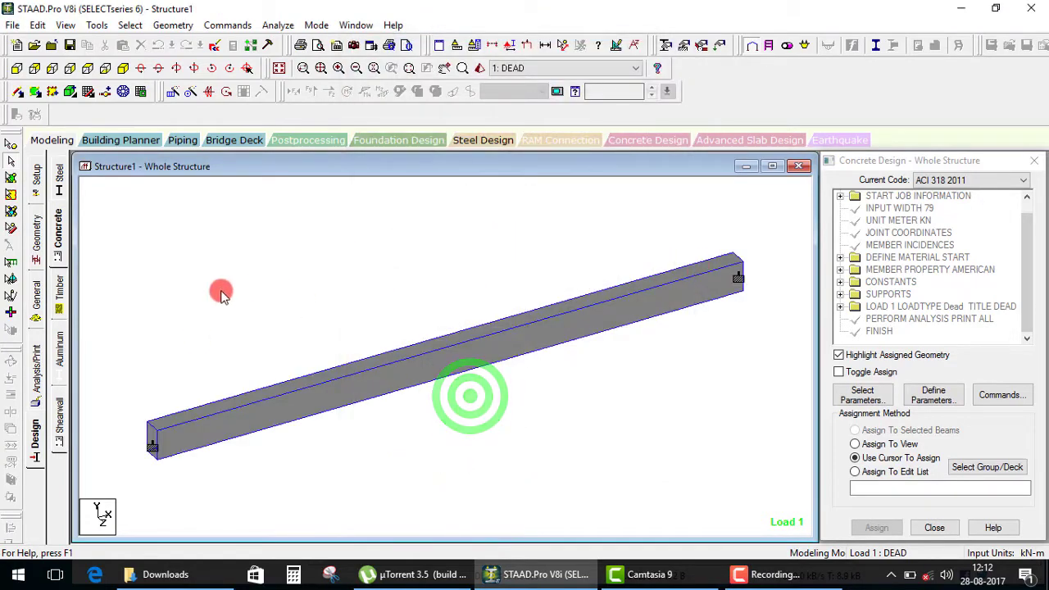
Show the -100 kN/m UNI GY uniform load on the beam, kept as full sections.
{"action": "left_click", "coordinate": [58, 351]}
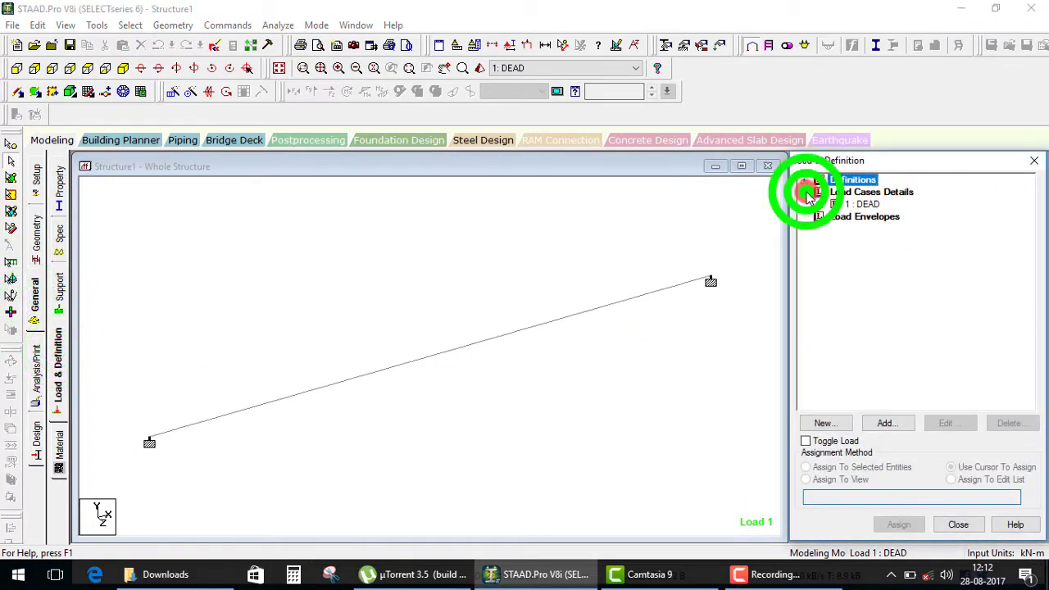
{"action": "left_click", "coordinate": [871, 220]}
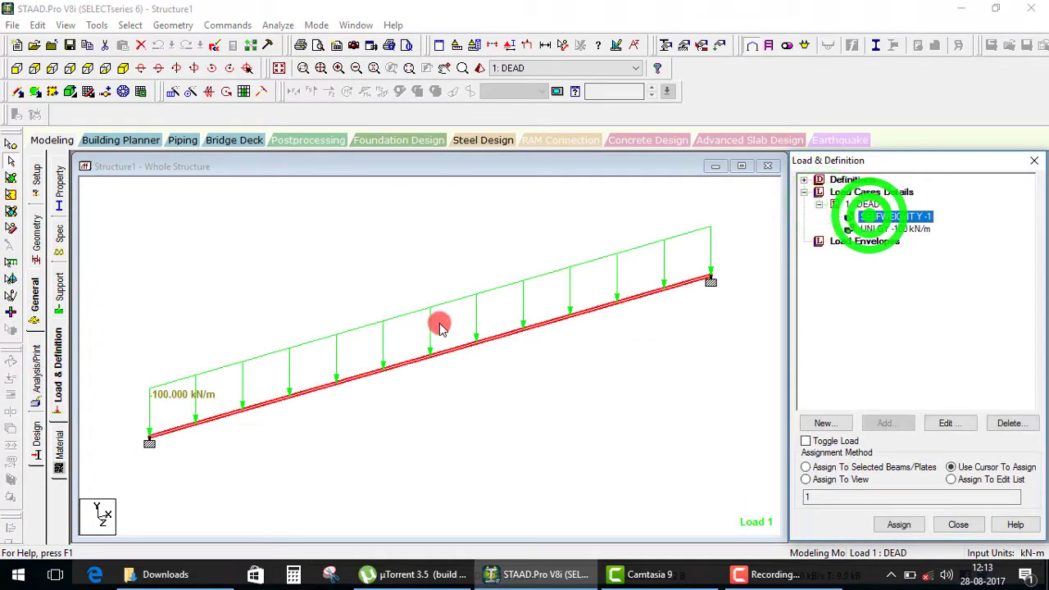
{"action": "right_click", "coordinate": [429, 375]}
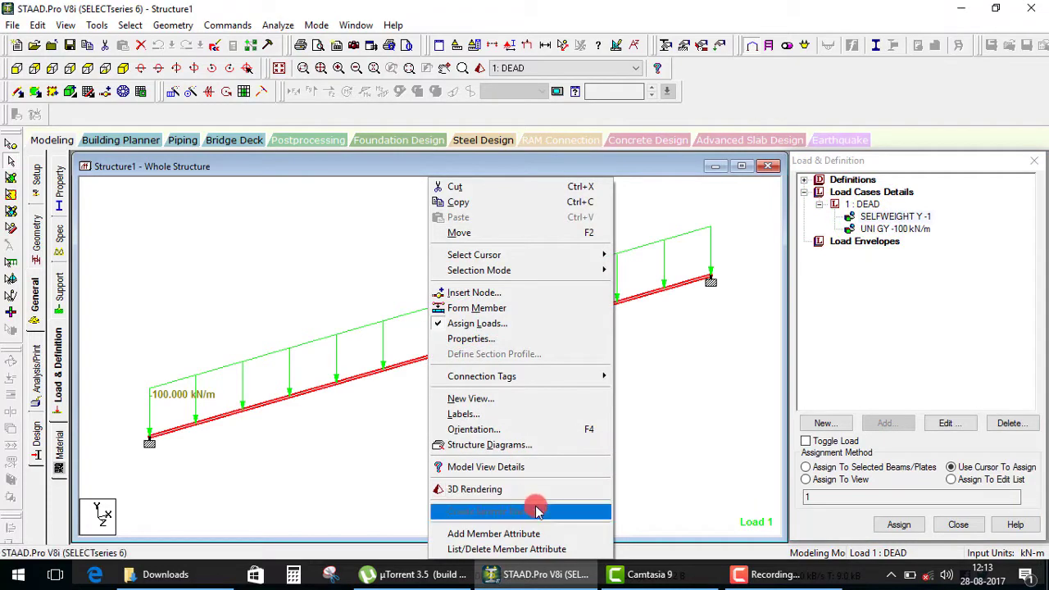
{"action": "left_click", "coordinate": [526, 443]}
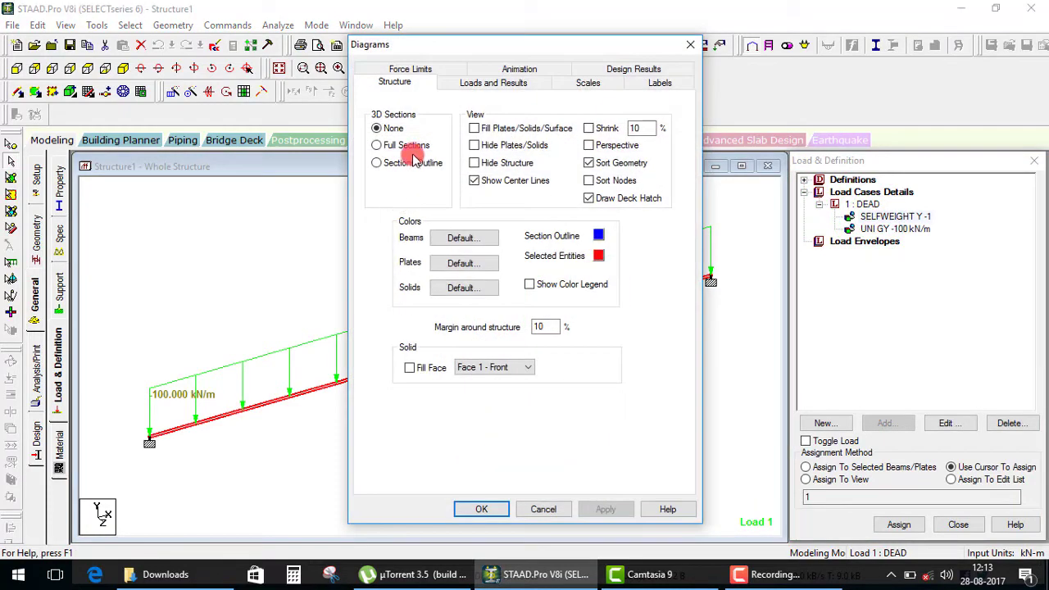
{"action": "left_click", "coordinate": [483, 504]}
{"action": "left_click", "coordinate": [420, 422]}
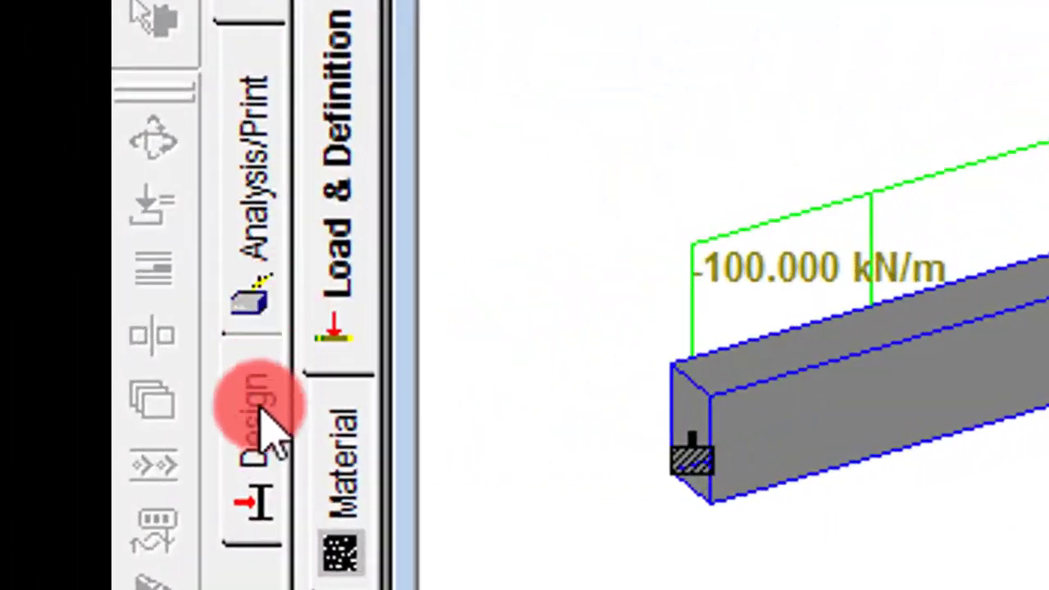
{"action": "left_click", "coordinate": [36, 440]}
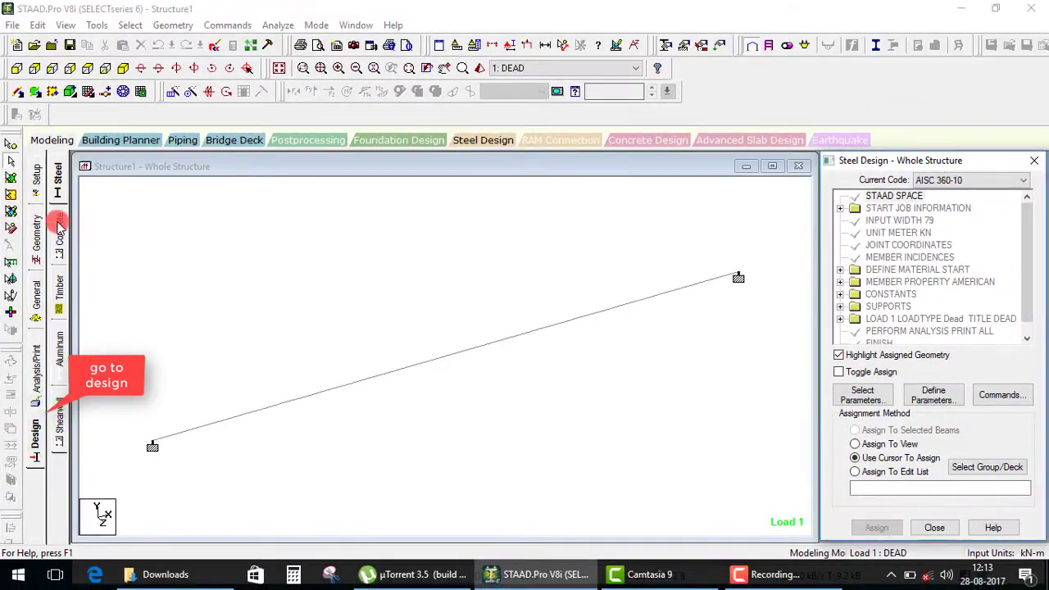
Switch to concrete design with IS456 as the current code.
{"action": "left_click", "coordinate": [59, 228]}
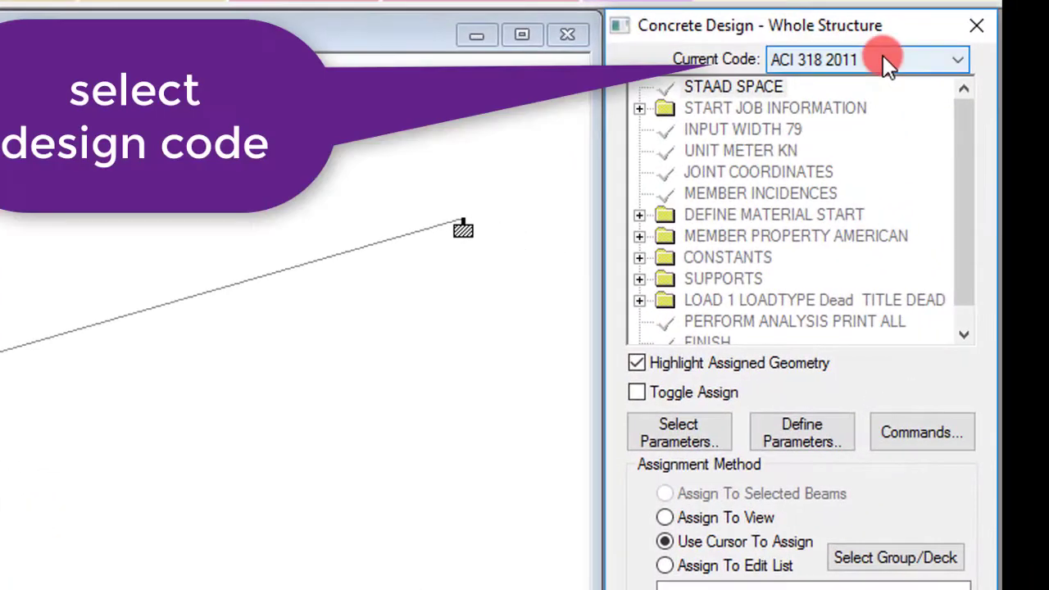
{"action": "left_click", "coordinate": [982, 179]}
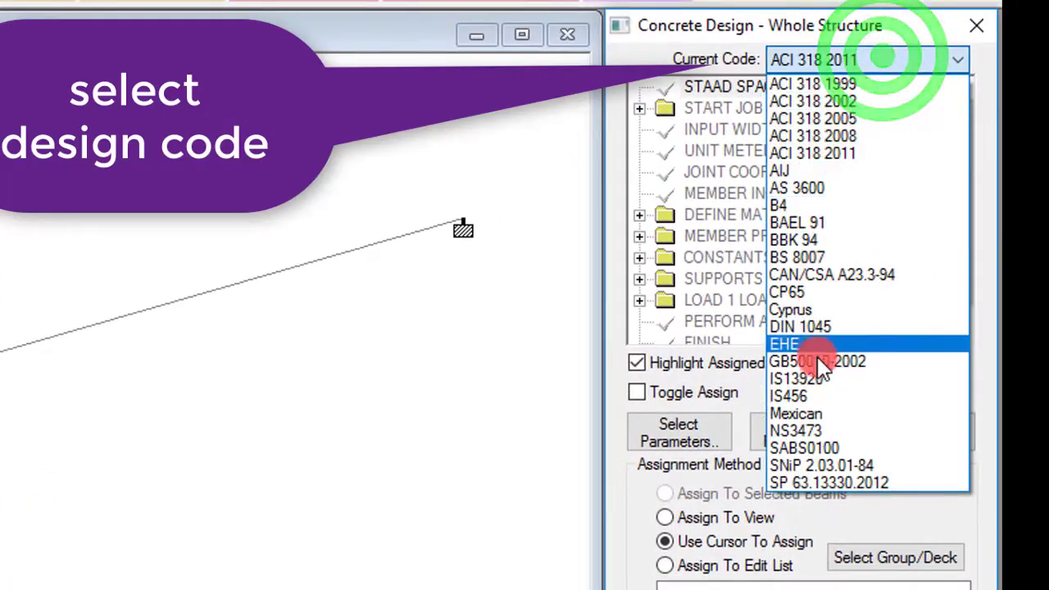
{"action": "left_click", "coordinate": [812, 395]}
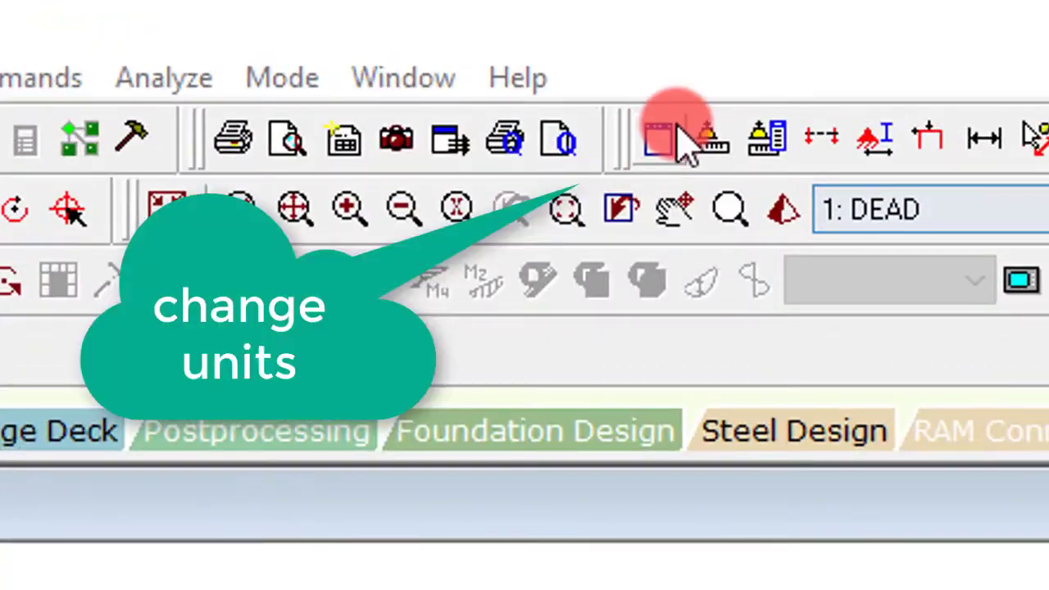
Set the input units to millimetres and newtons (N-mm).
{"action": "left_click", "coordinate": [456, 45]}
{"action": "left_click", "coordinate": [410, 281]}
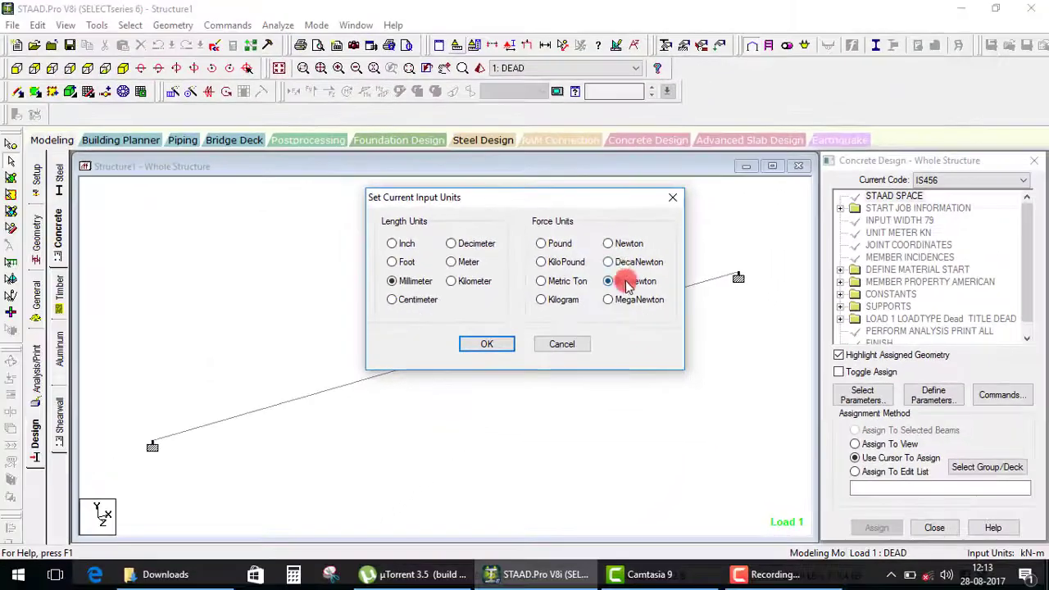
{"action": "left_click", "coordinate": [488, 339]}
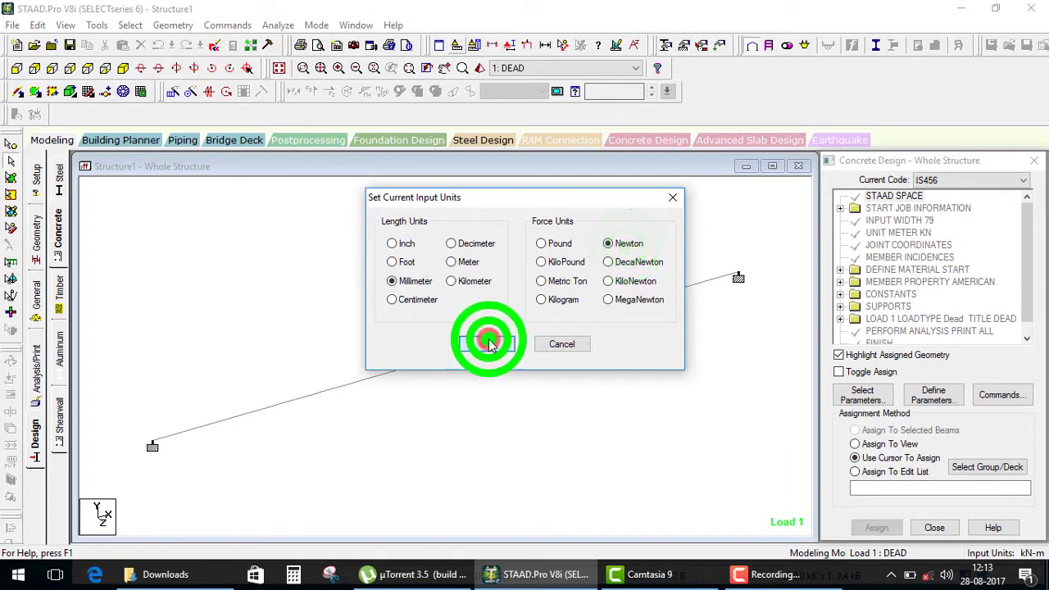
{"action": "left_click", "coordinate": [955, 403]}
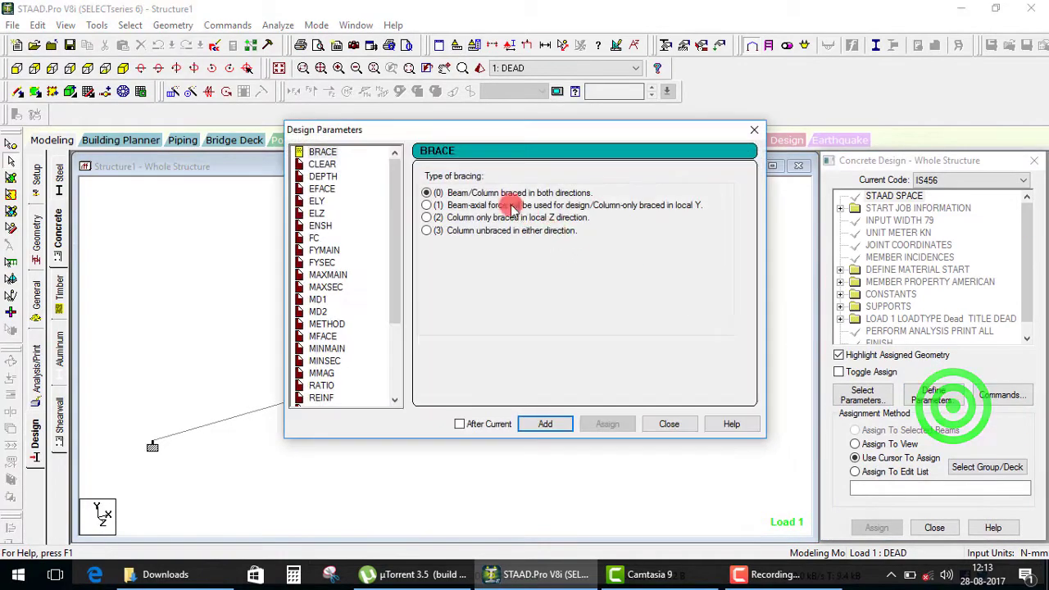
Add CLEAR cover 25 mm and FC concrete strength 25 N/mm2 parameters.
{"action": "left_click", "coordinate": [323, 164]}
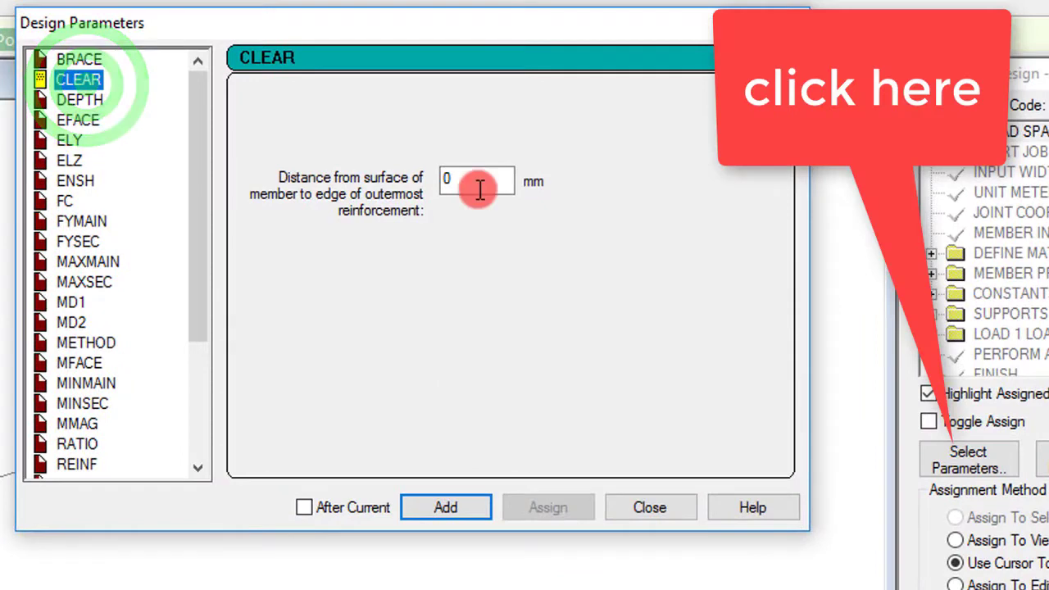
{"action": "double_click", "coordinate": [480, 189]}
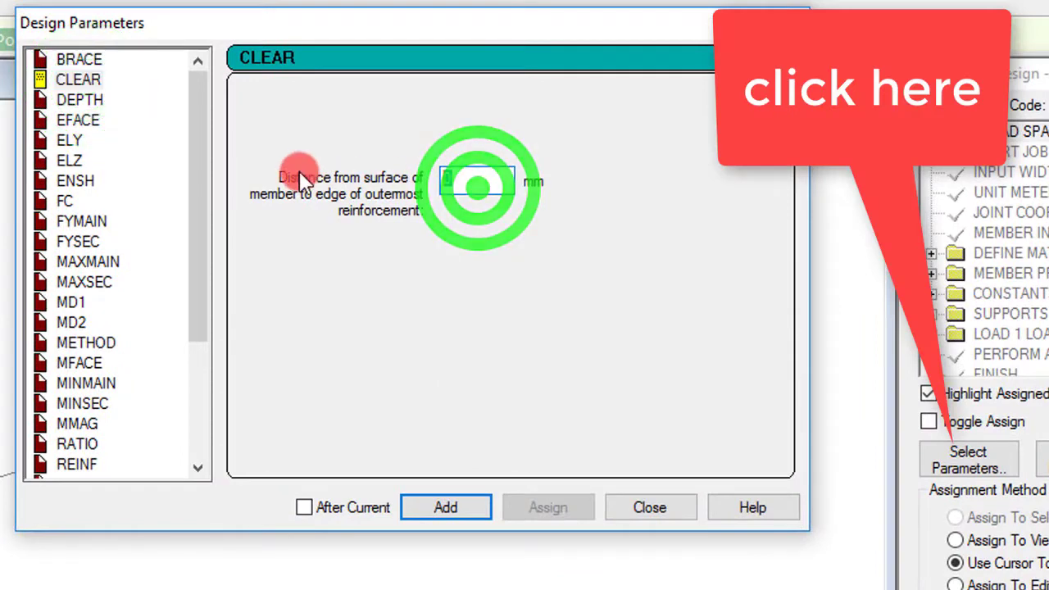
{"action": "type", "text": "25"}
{"action": "left_click", "coordinate": [451, 496]}
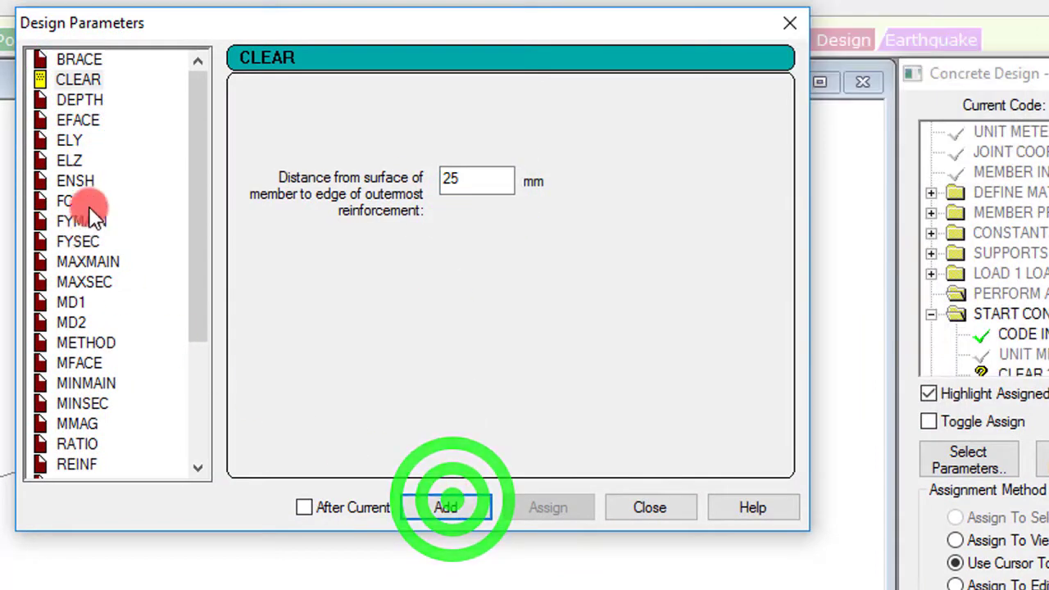
{"action": "left_click", "coordinate": [65, 196]}
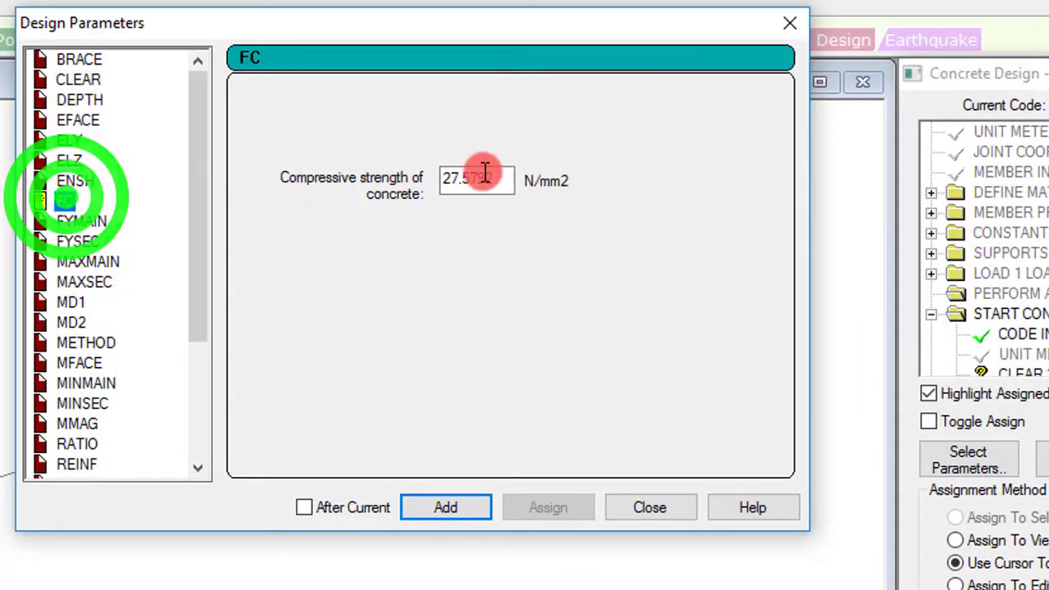
{"action": "type", "text": "25"}
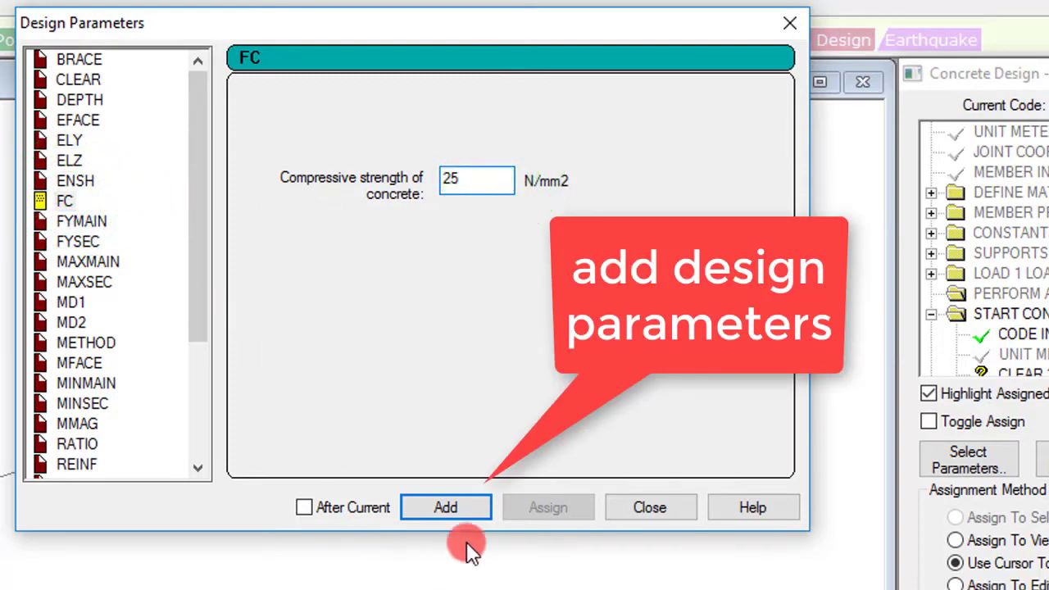
{"action": "left_click", "coordinate": [451, 508]}
Add FYMAIN 415 and FYSEC 415 N/mm2 steel yield strength parameters.
{"action": "left_click", "coordinate": [74, 220]}
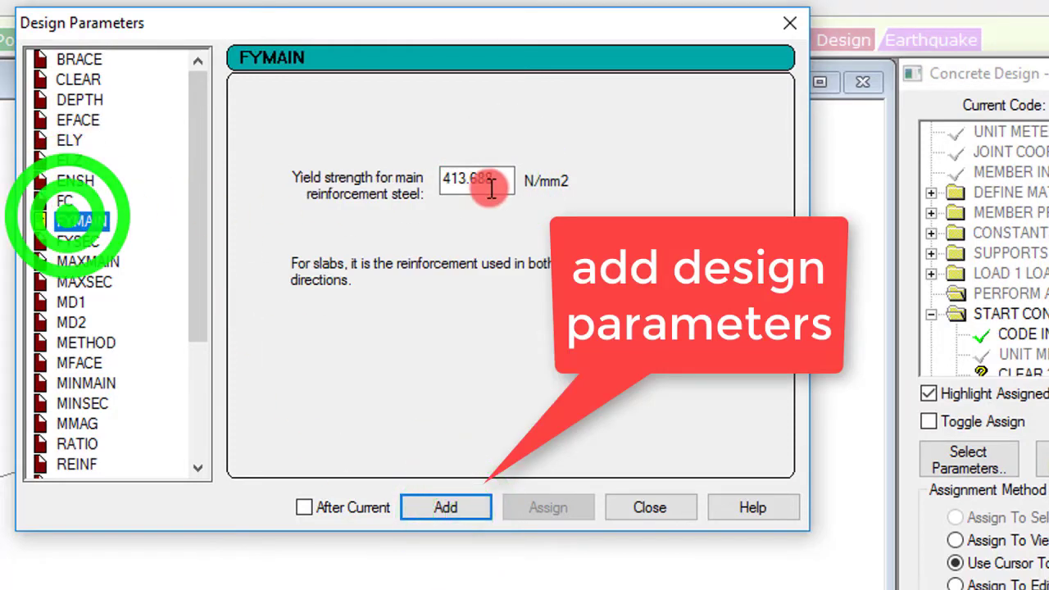
{"action": "left_click", "coordinate": [496, 182]}
{"action": "type", "text": "415"}
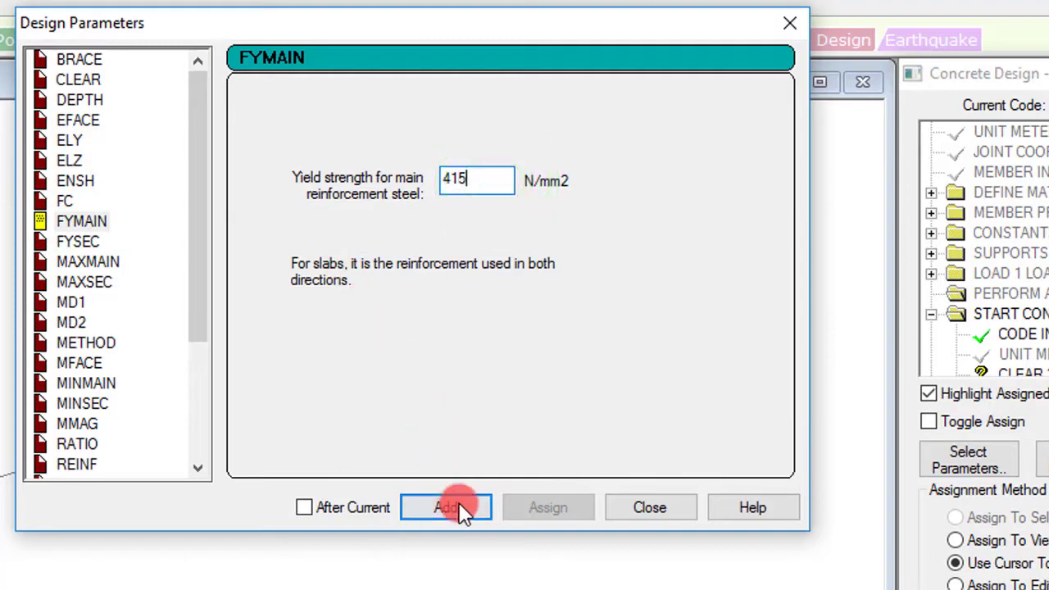
{"action": "left_click", "coordinate": [459, 508]}
{"action": "left_click", "coordinate": [107, 257]}
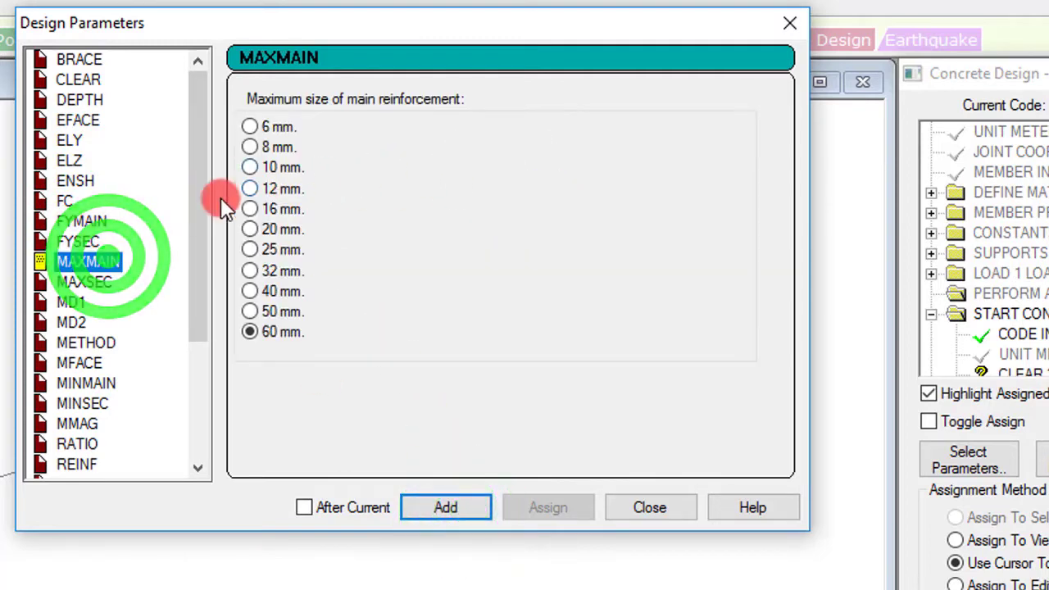
{"action": "left_click", "coordinate": [49, 238]}
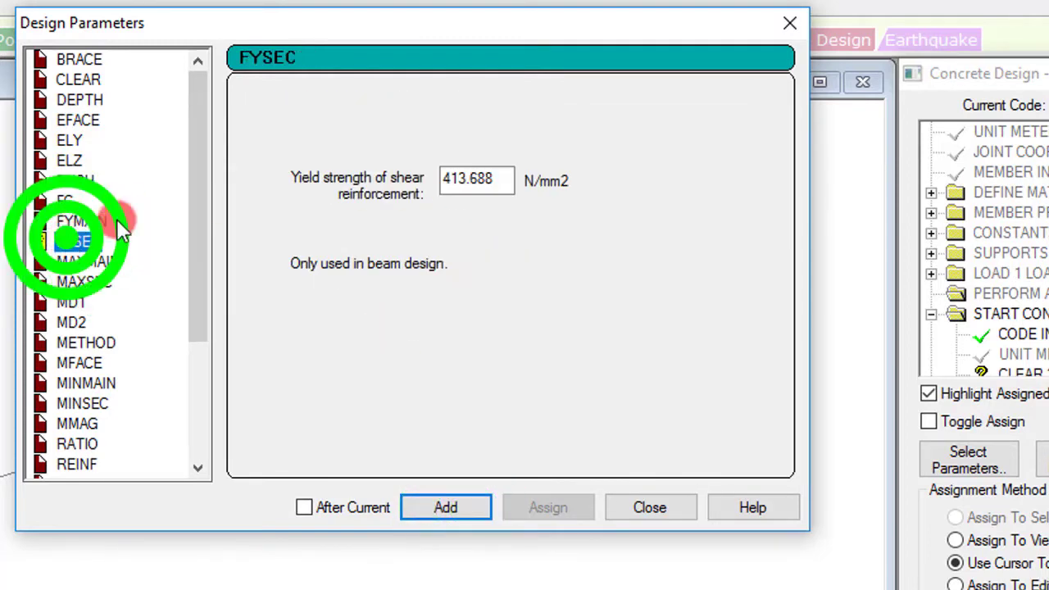
{"action": "double_click", "coordinate": [506, 180]}
{"action": "type", "text": "415"}
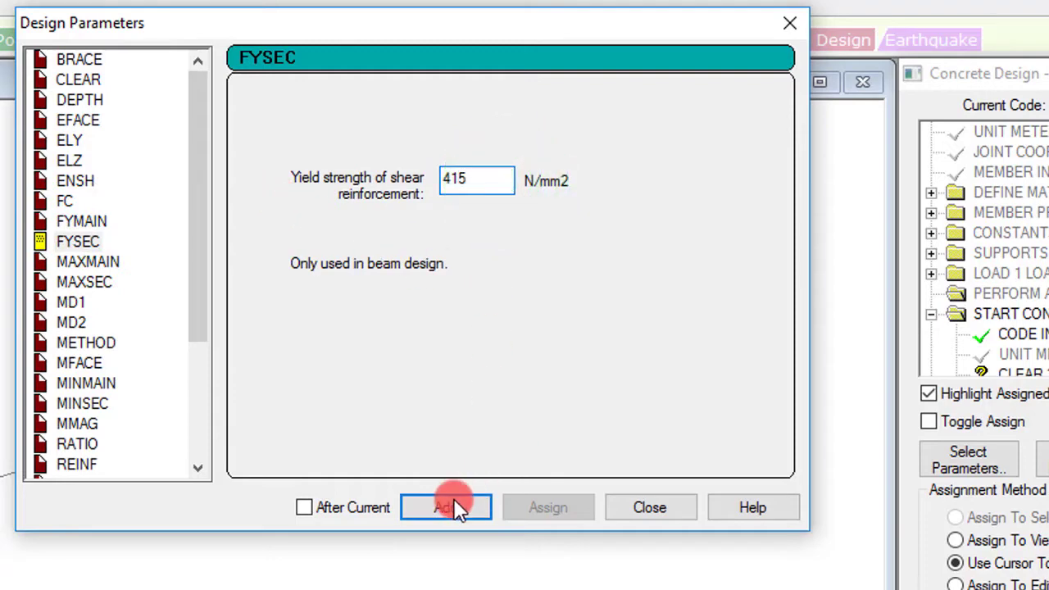
{"action": "left_click", "coordinate": [453, 504]}
Add MAXMAIN 25 mm and MAXSEC 8 mm maximum bar size parameters.
{"action": "left_click", "coordinate": [89, 261]}
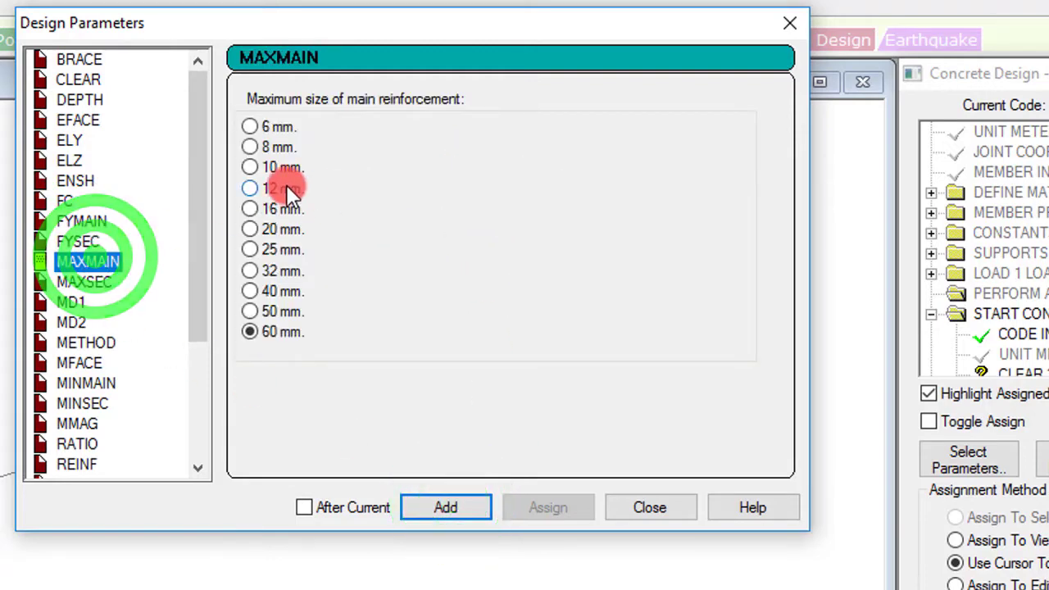
{"action": "left_click", "coordinate": [271, 253]}
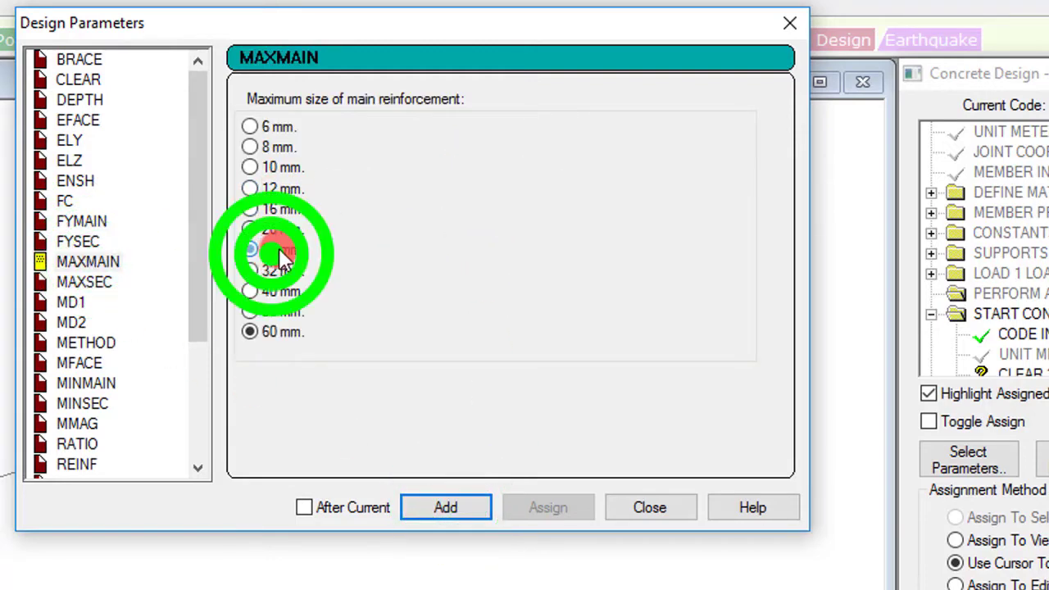
{"action": "left_click", "coordinate": [440, 505]}
{"action": "left_click", "coordinate": [86, 282]}
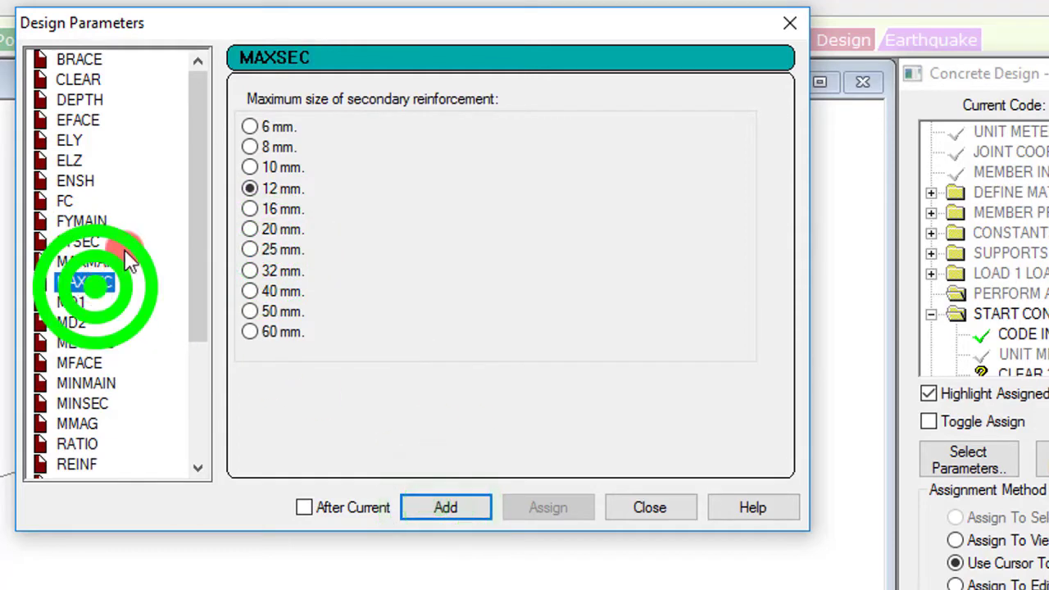
{"action": "left_click", "coordinate": [275, 148]}
{"action": "left_click", "coordinate": [445, 506]}
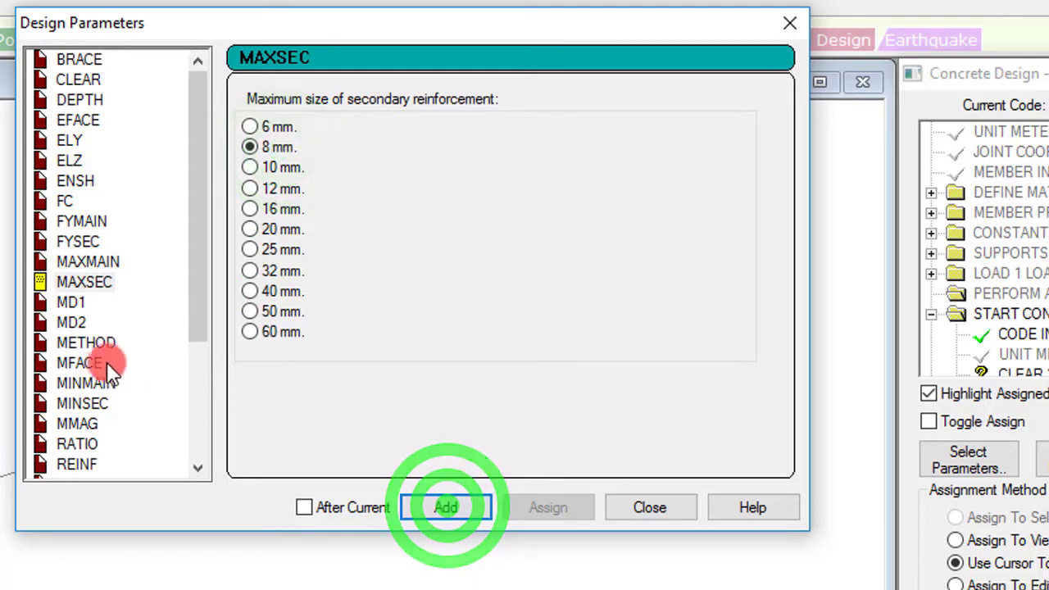
Add MINMAIN 12 mm, MINSEC 6 mm and RATIO 4 parameters.
{"action": "left_click", "coordinate": [83, 382]}
{"action": "left_click", "coordinate": [250, 189]}
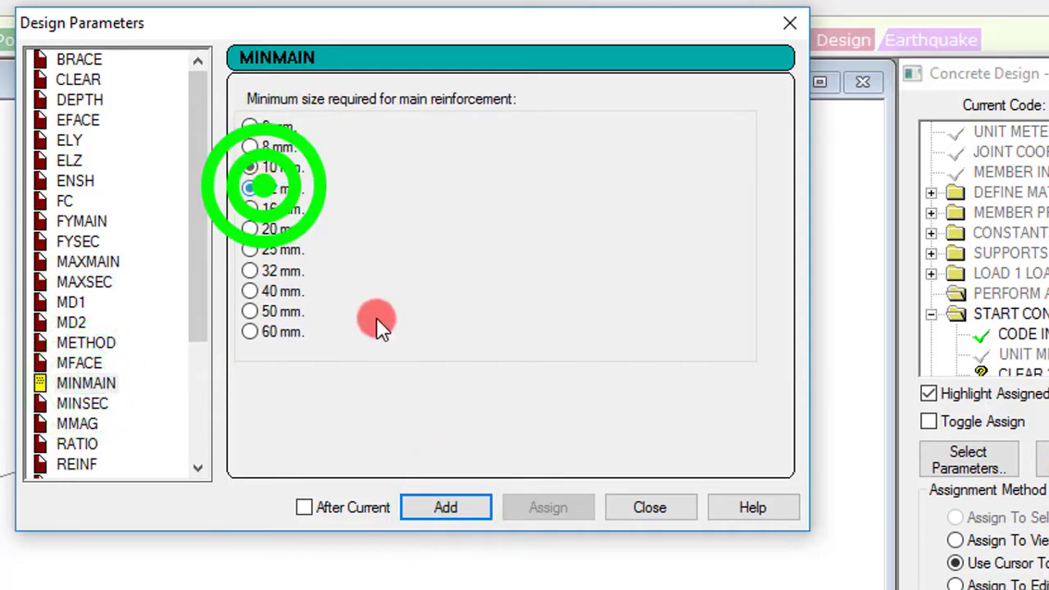
{"action": "left_click", "coordinate": [445, 504]}
{"action": "left_click", "coordinate": [82, 402]}
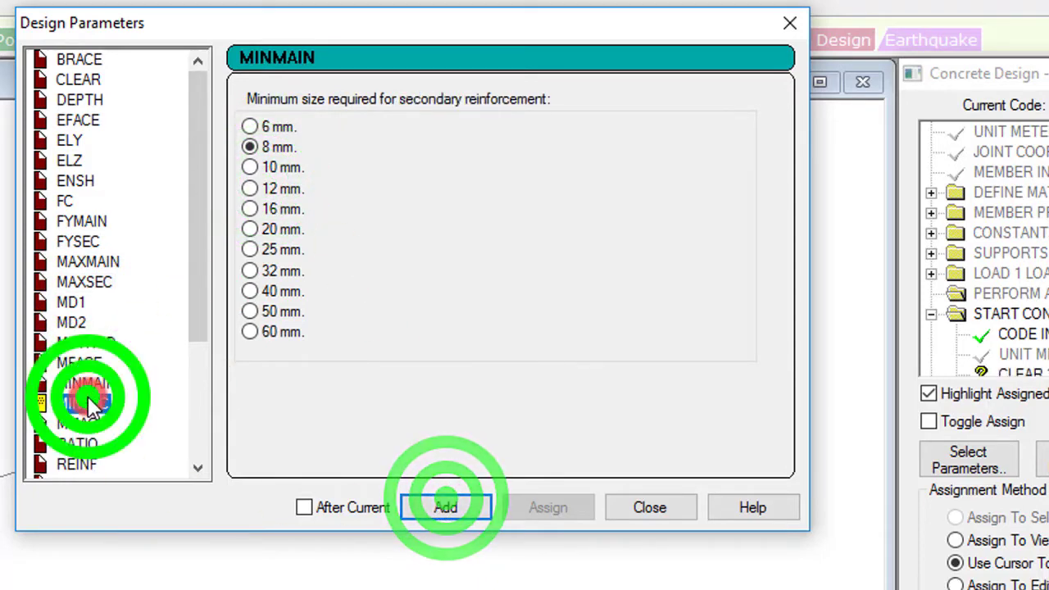
{"action": "left_click", "coordinate": [280, 127]}
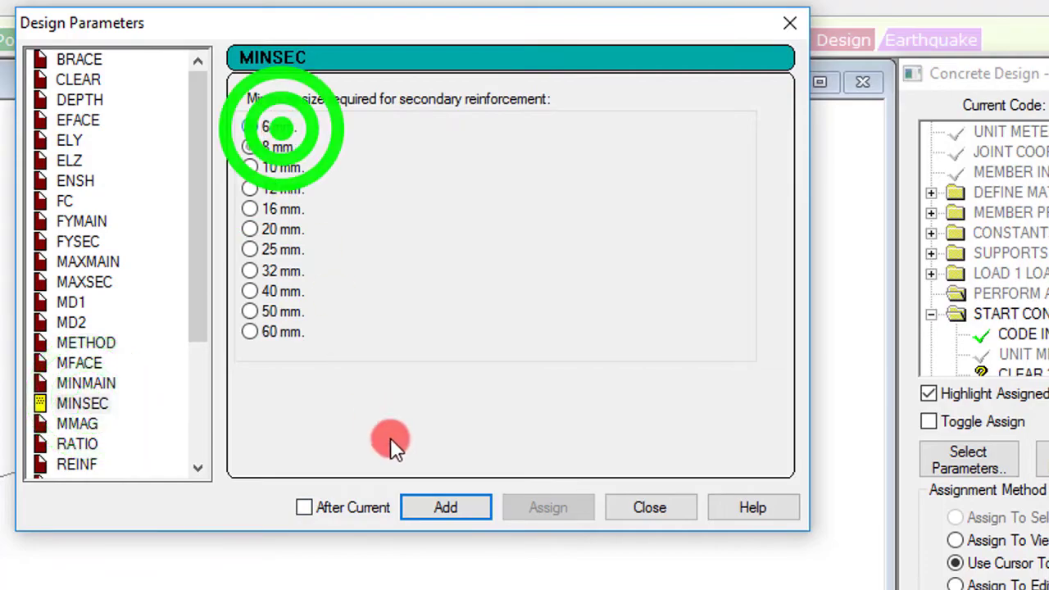
{"action": "left_click", "coordinate": [436, 502]}
{"action": "left_click_drag", "start_coordinate": [187, 328], "coordinate": [131, 337]}
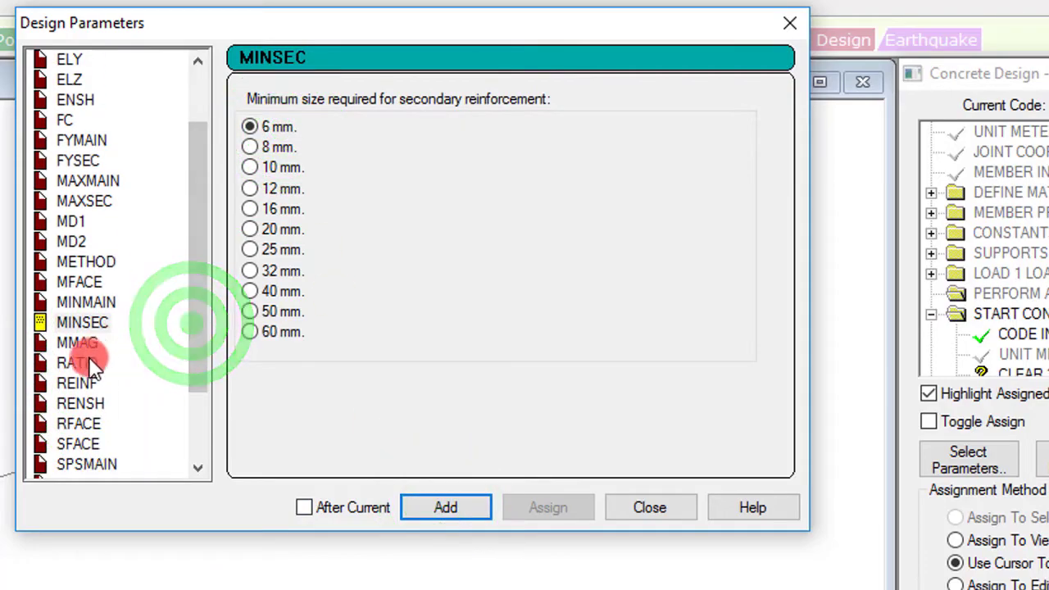
{"action": "left_click", "coordinate": [77, 363]}
{"action": "left_click", "coordinate": [442, 506]}
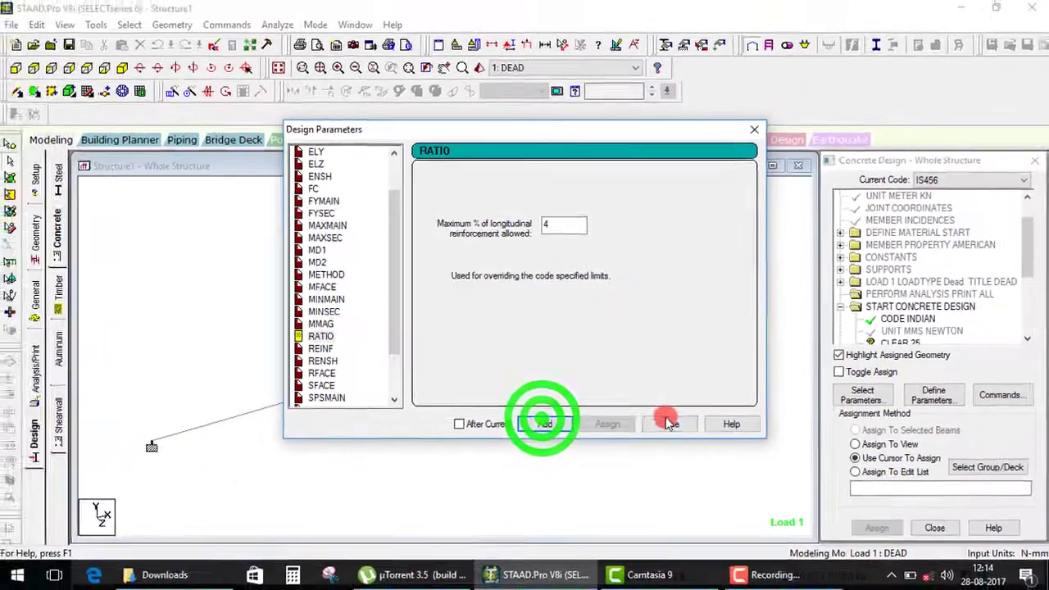
{"action": "left_click", "coordinate": [658, 472]}
Add the DESIGN BEAM and concrete TAKE OFF commands to the design input.
{"action": "left_click", "coordinate": [970, 353]}
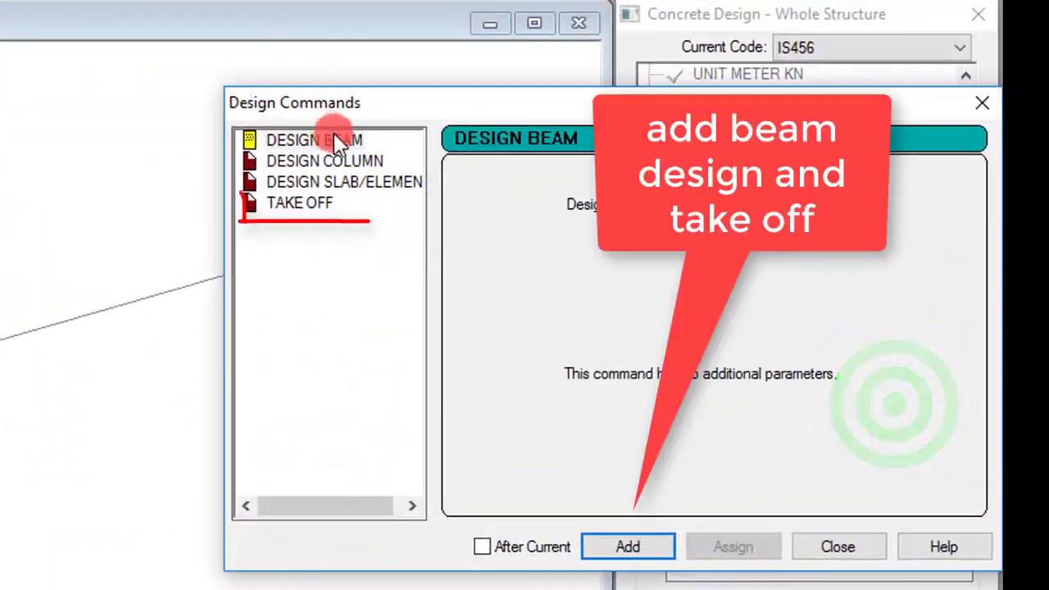
{"action": "left_click", "coordinate": [328, 140]}
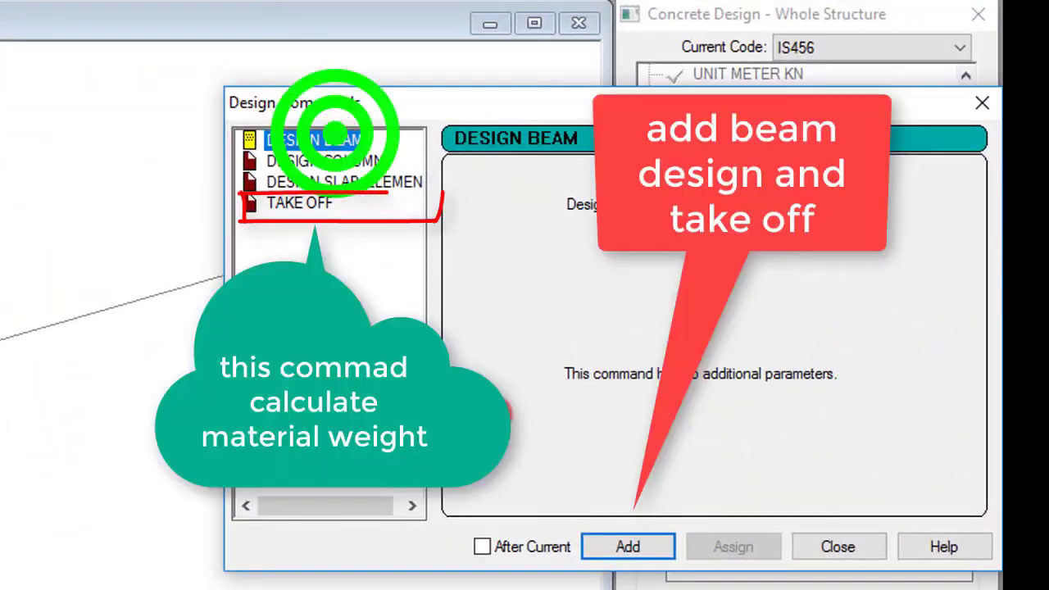
{"action": "left_click", "coordinate": [618, 538]}
{"action": "left_click", "coordinate": [327, 202]}
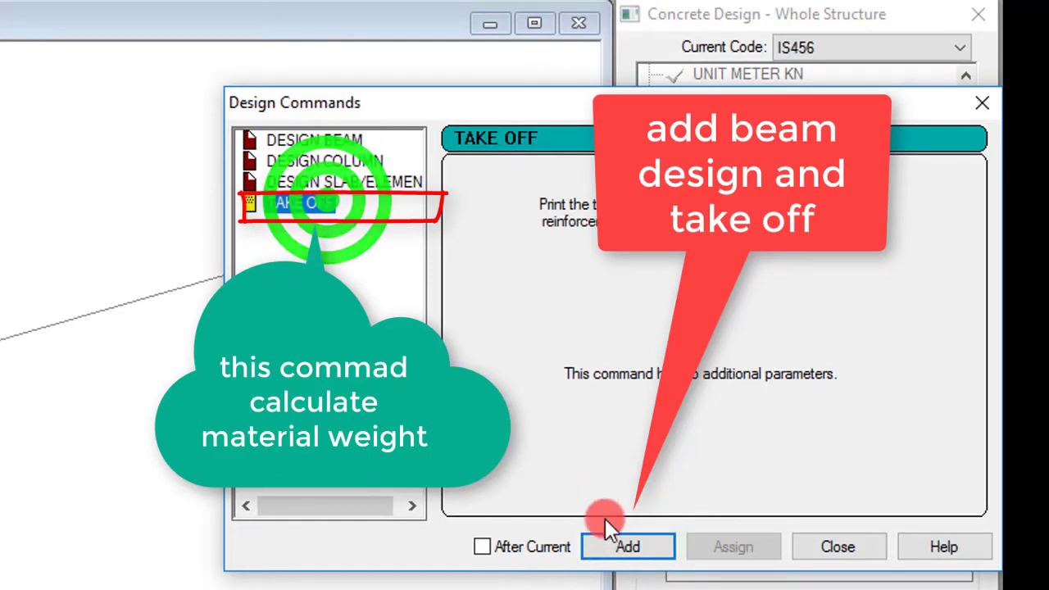
{"action": "left_click", "coordinate": [623, 545]}
{"action": "left_click", "coordinate": [838, 547]}
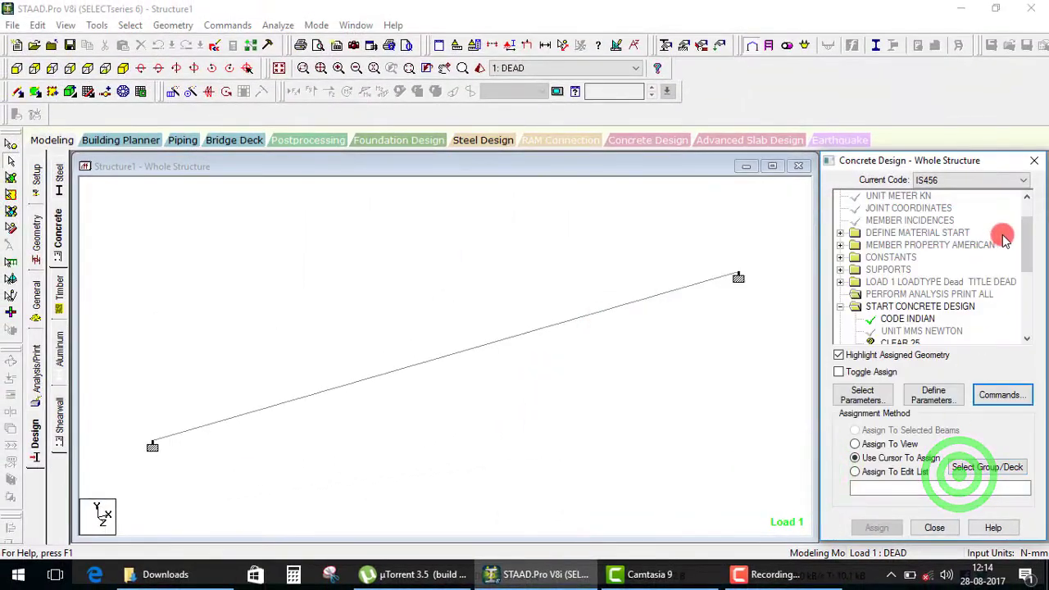
{"action": "left_click_drag", "start_coordinate": [1035, 250], "coordinate": [1027, 271]}
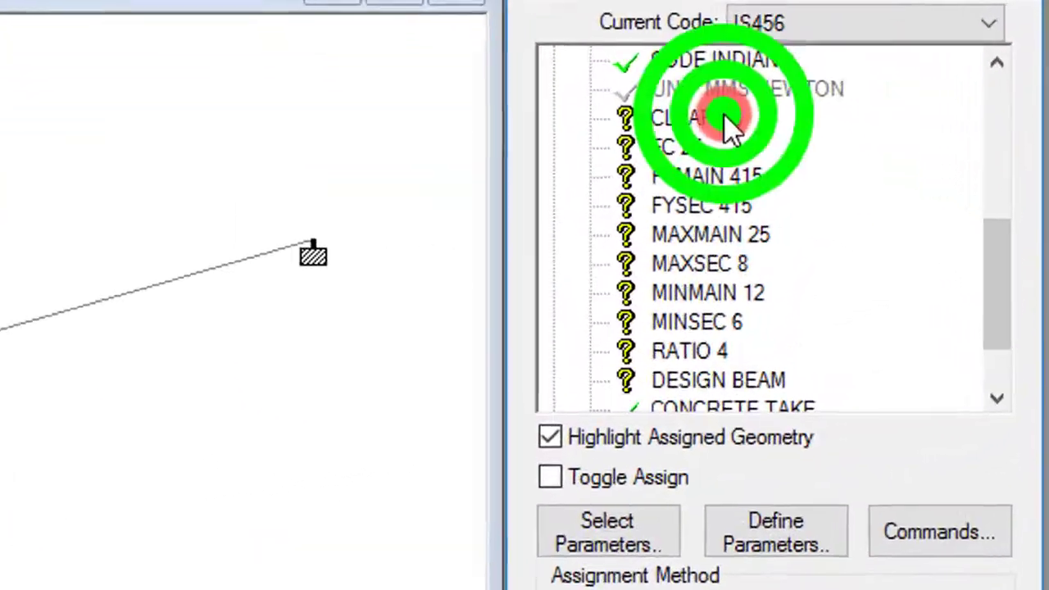
Assign CLEAR 25 and FC 25 to the beam in the current view.
{"action": "left_click", "coordinate": [906, 219]}
{"action": "left_click", "coordinate": [771, 408]}
{"action": "left_click", "coordinate": [734, 535]}
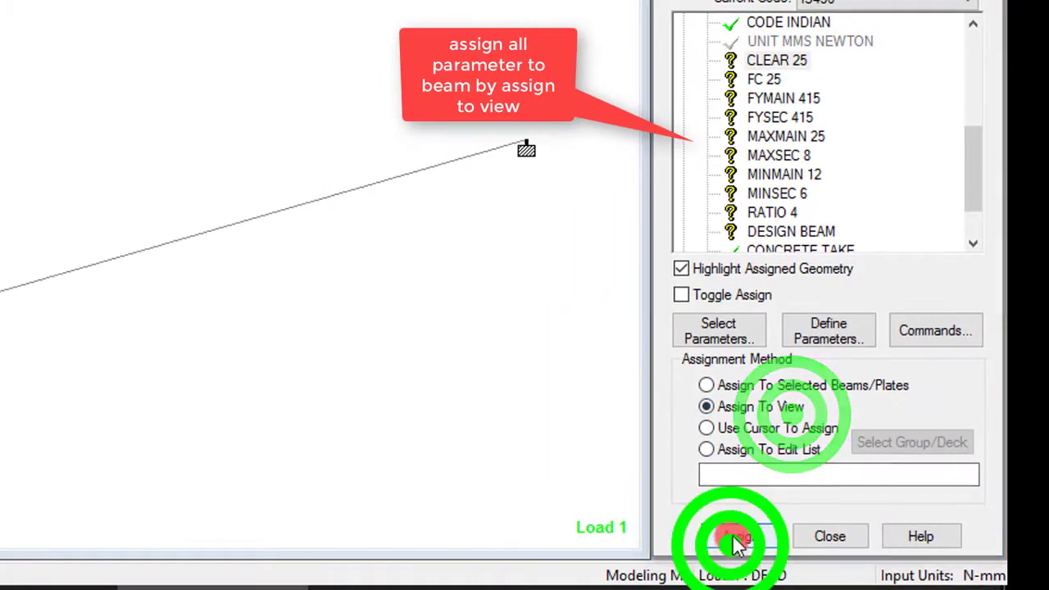
{"action": "left_click", "coordinate": [808, 299]}
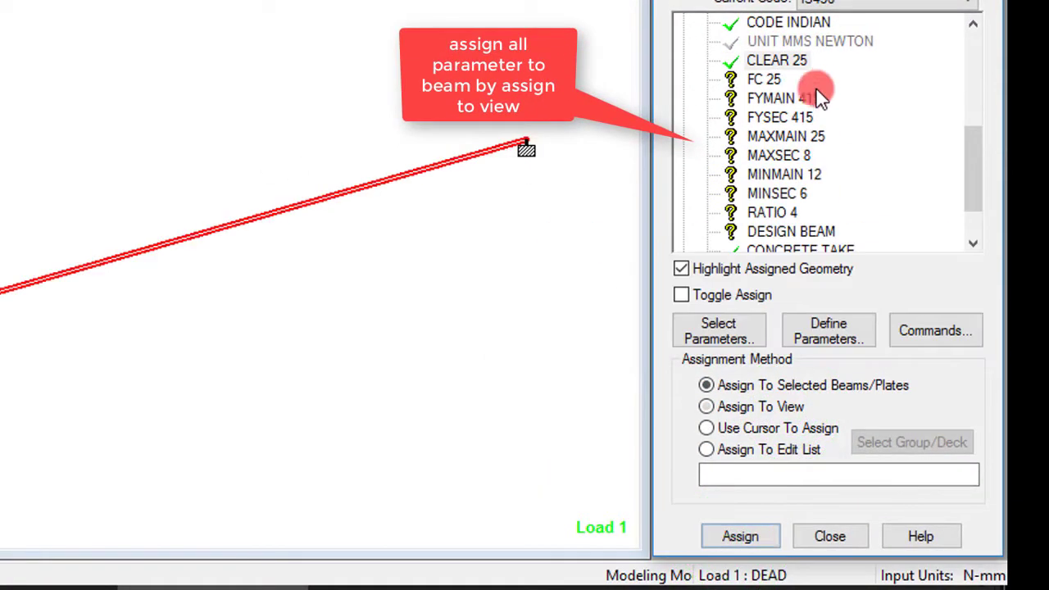
{"action": "left_click", "coordinate": [770, 79]}
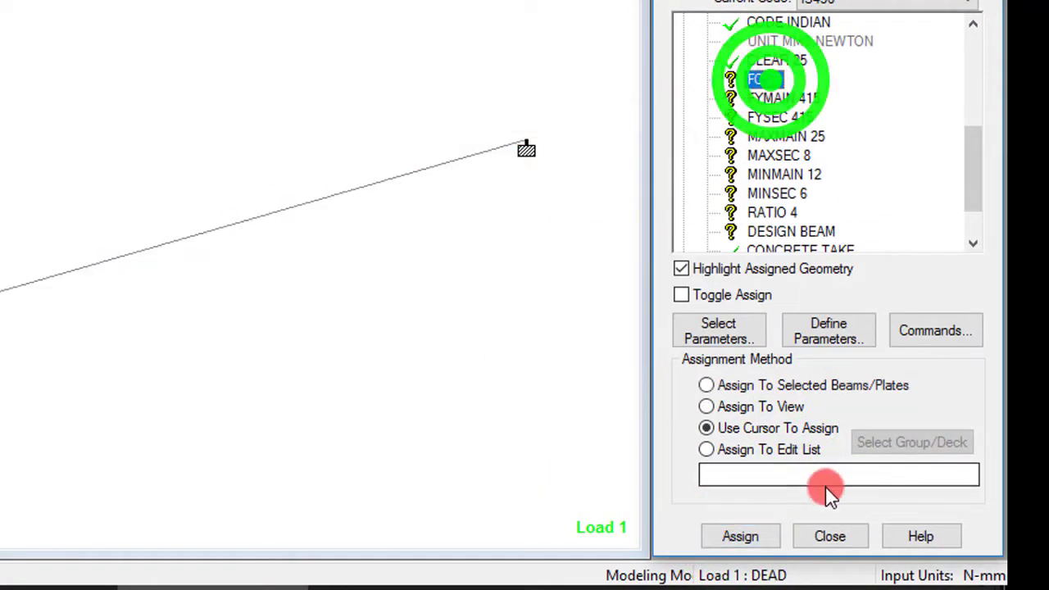
{"action": "left_click", "coordinate": [760, 407]}
{"action": "left_click", "coordinate": [741, 529]}
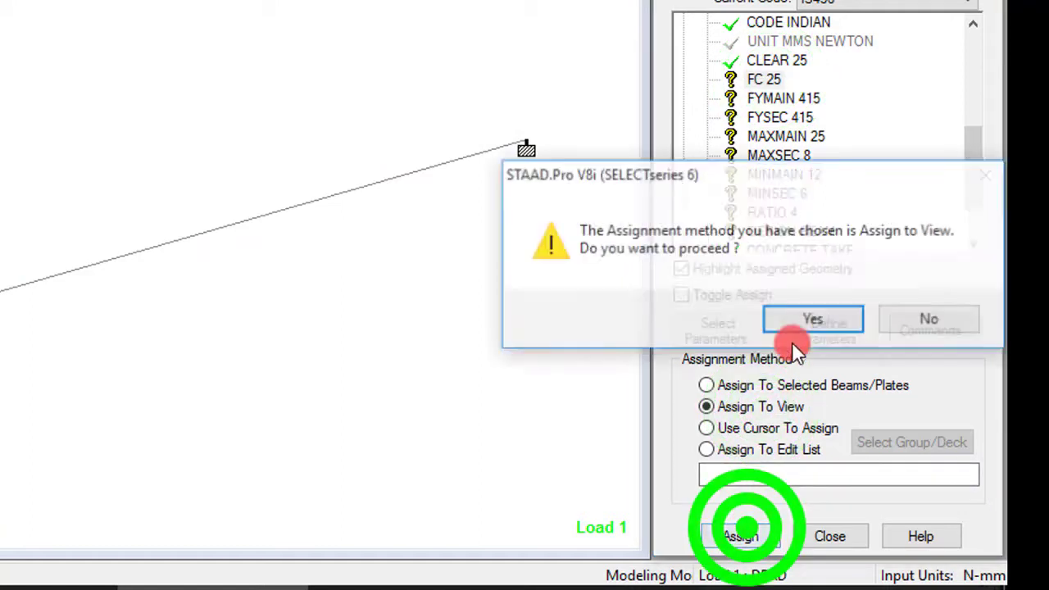
{"action": "left_click", "coordinate": [803, 320]}
Assign FYMAIN 415 and FYSEC 415 to the beam in the current view.
{"action": "left_click", "coordinate": [782, 97]}
{"action": "left_click", "coordinate": [740, 390]}
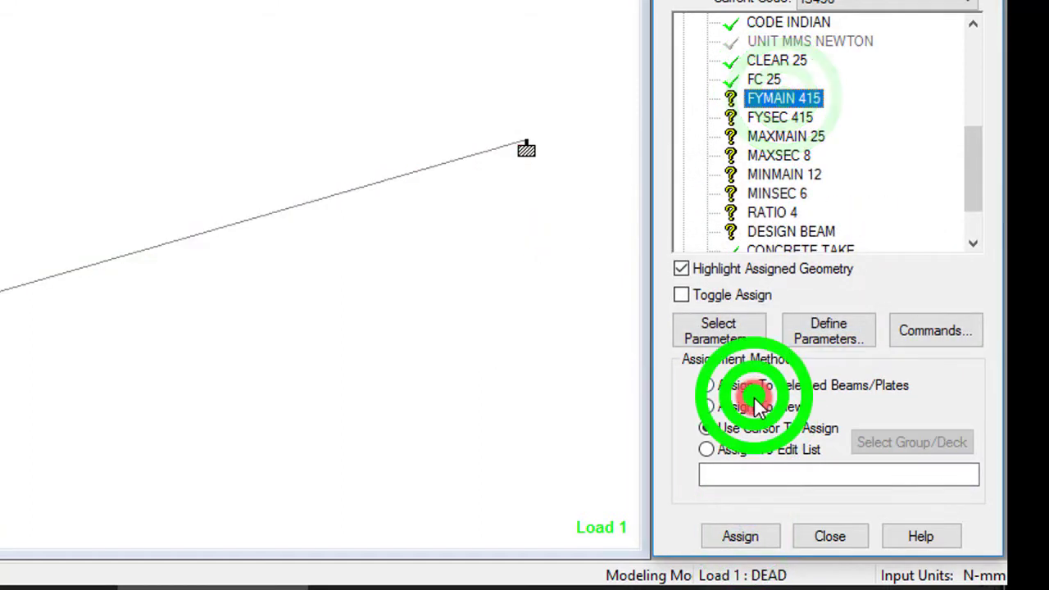
{"action": "left_click", "coordinate": [759, 408]}
{"action": "left_click", "coordinate": [742, 533]}
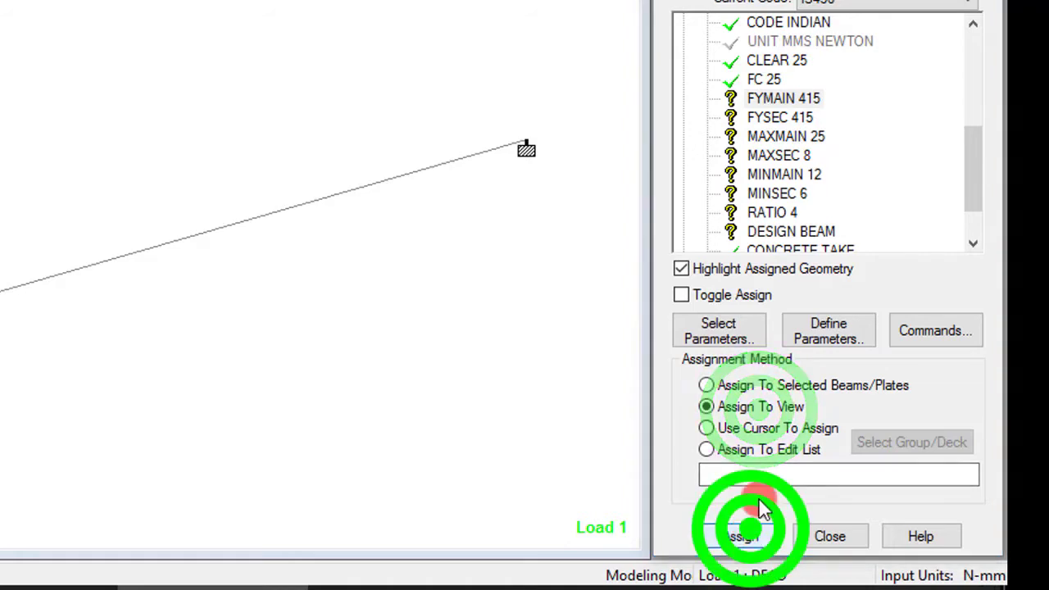
{"action": "left_click", "coordinate": [783, 117]}
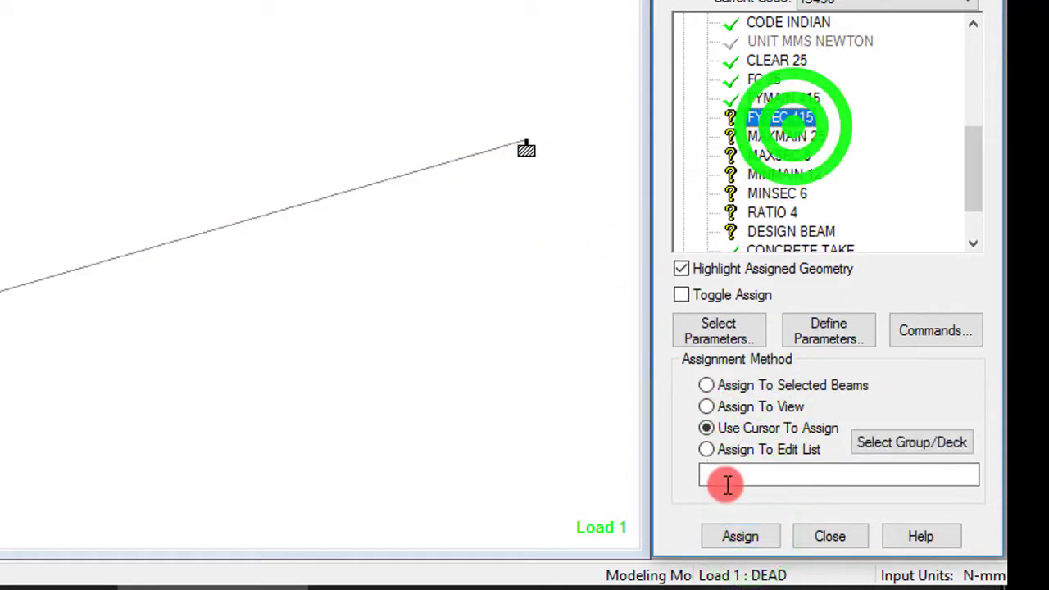
{"action": "left_click", "coordinate": [761, 406]}
{"action": "left_click", "coordinate": [740, 525]}
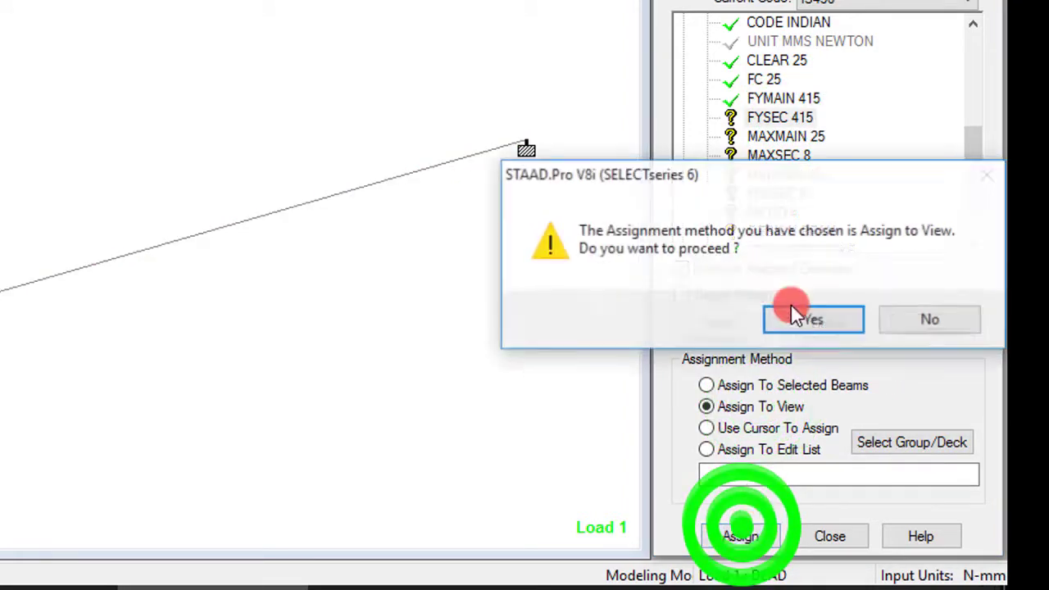
{"action": "left_click", "coordinate": [791, 314]}
Assign MAXMAIN 25 and MAXSEC 8 to the beam in the current view.
{"action": "left_click", "coordinate": [785, 138]}
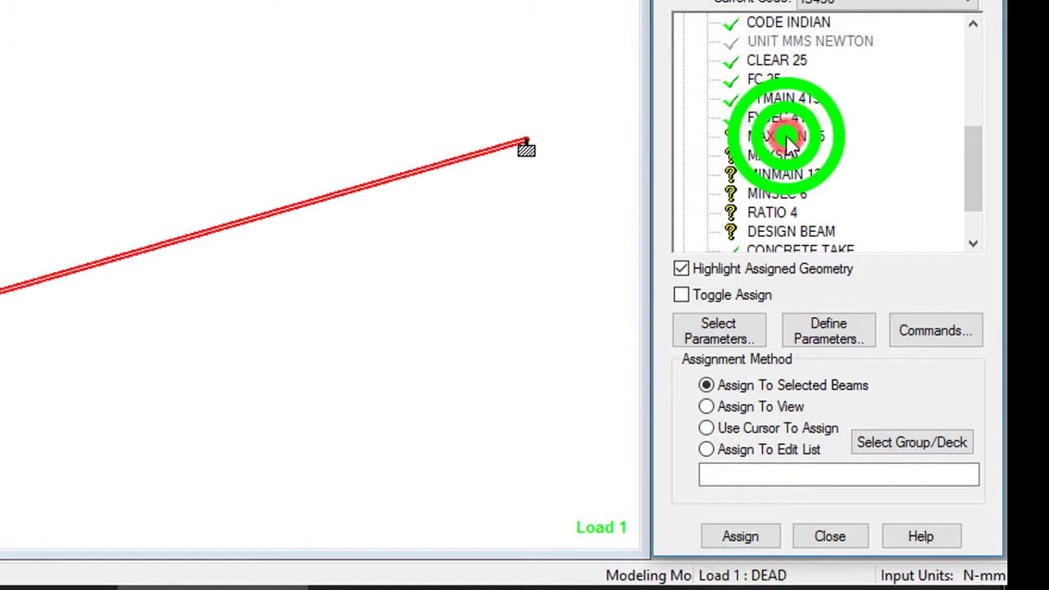
{"action": "left_click", "coordinate": [757, 406]}
{"action": "left_click", "coordinate": [741, 540]}
{"action": "left_click", "coordinate": [758, 319]}
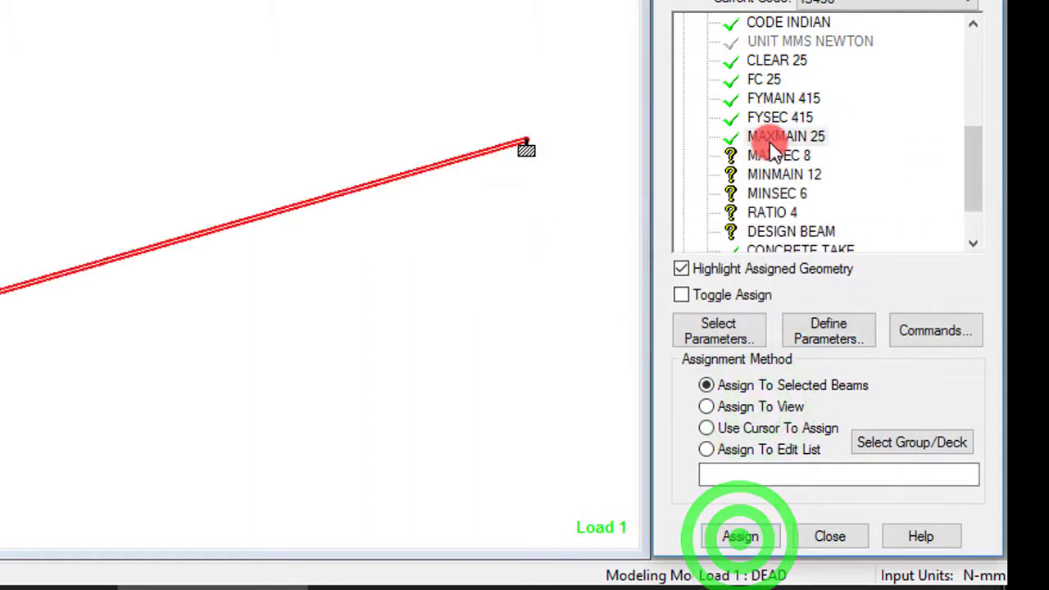
{"action": "left_click", "coordinate": [775, 155]}
{"action": "left_click", "coordinate": [777, 406]}
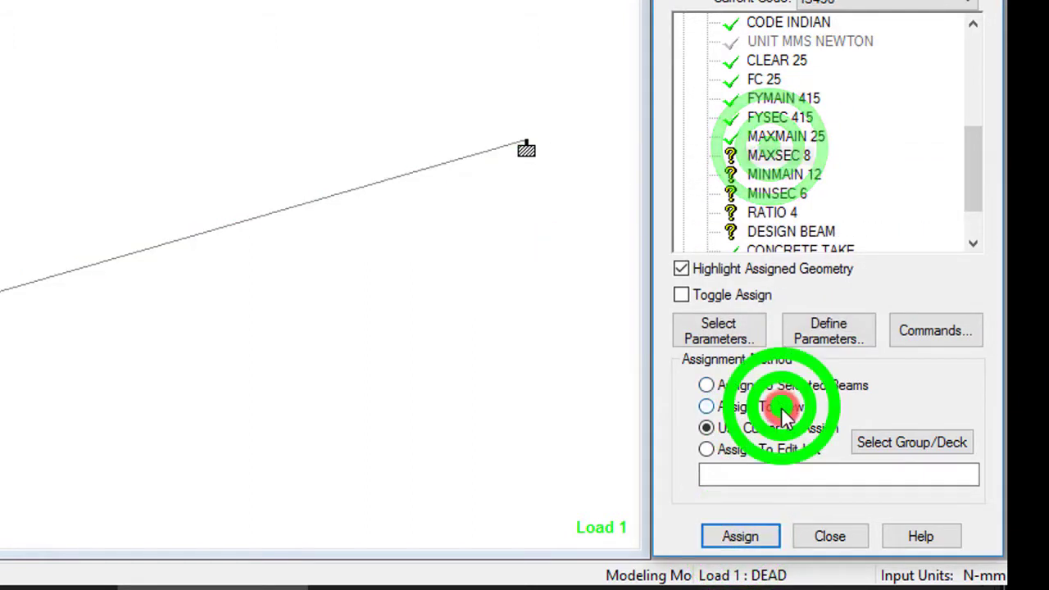
{"action": "left_click", "coordinate": [746, 535]}
{"action": "left_click", "coordinate": [799, 327]}
Assign MINMAIN 12 and MINSEC 6 to the beam in the current view.
{"action": "left_click", "coordinate": [807, 174]}
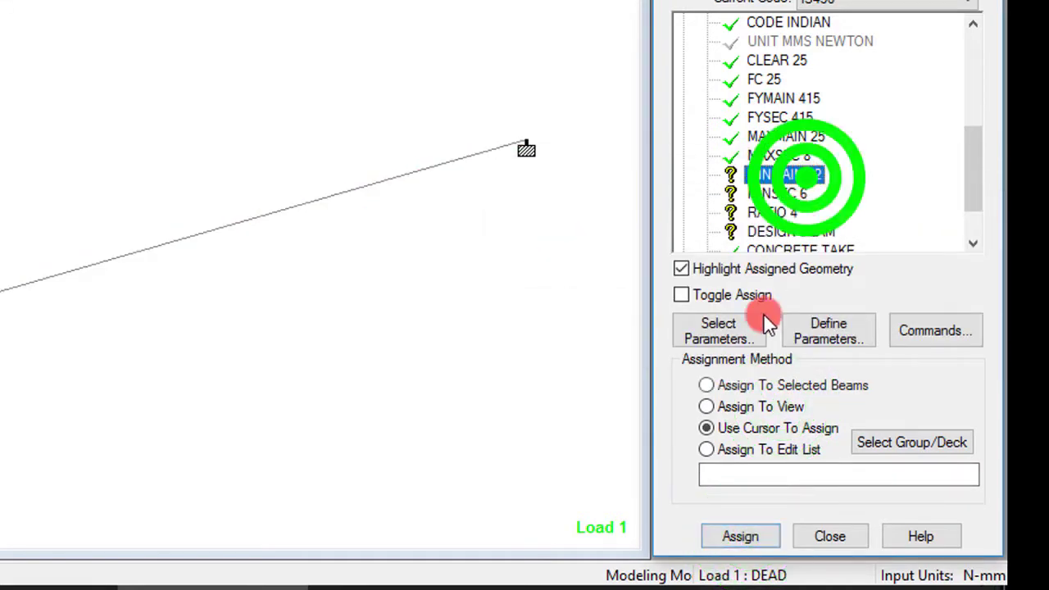
{"action": "left_click", "coordinate": [745, 406]}
{"action": "left_click", "coordinate": [741, 537]}
{"action": "left_click", "coordinate": [799, 328]}
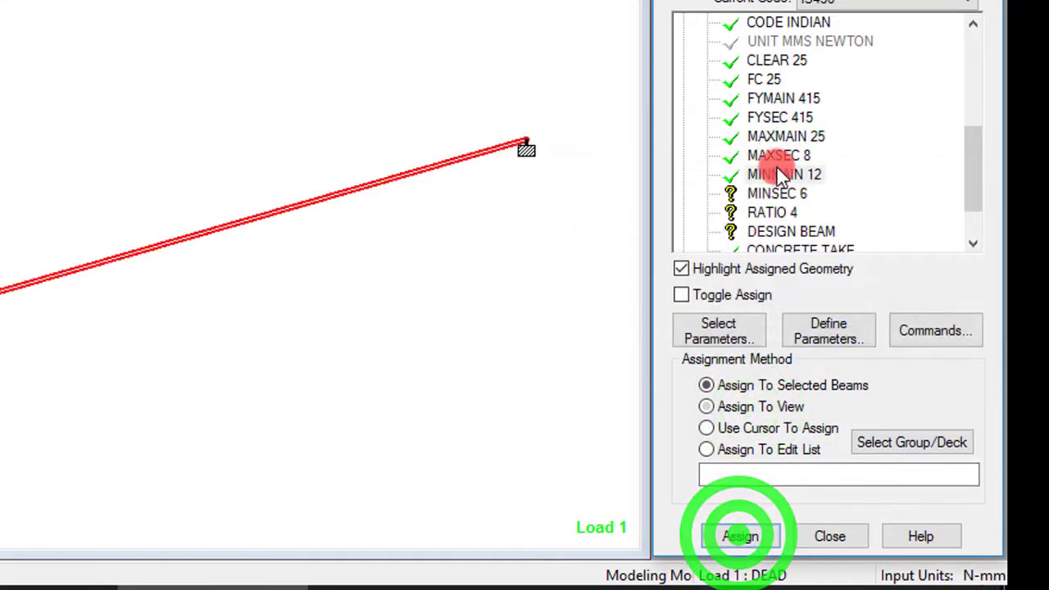
{"action": "left_click", "coordinate": [779, 193]}
{"action": "left_click", "coordinate": [759, 406]}
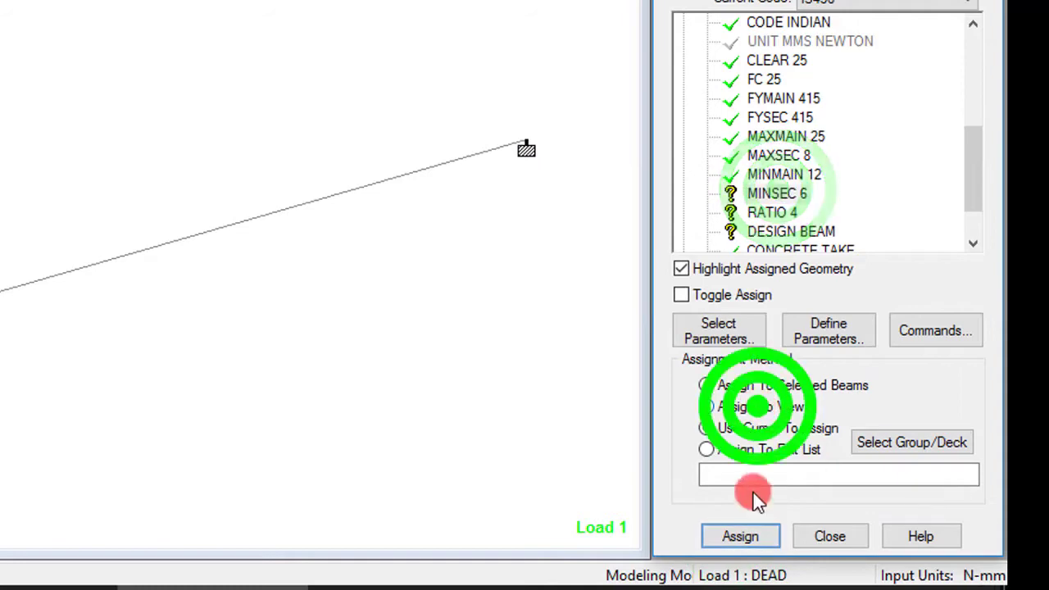
{"action": "left_click", "coordinate": [741, 537]}
{"action": "left_click", "coordinate": [800, 327]}
Assign RATIO 4 and the DESIGN BEAM command to the beam.
{"action": "left_click", "coordinate": [789, 213]}
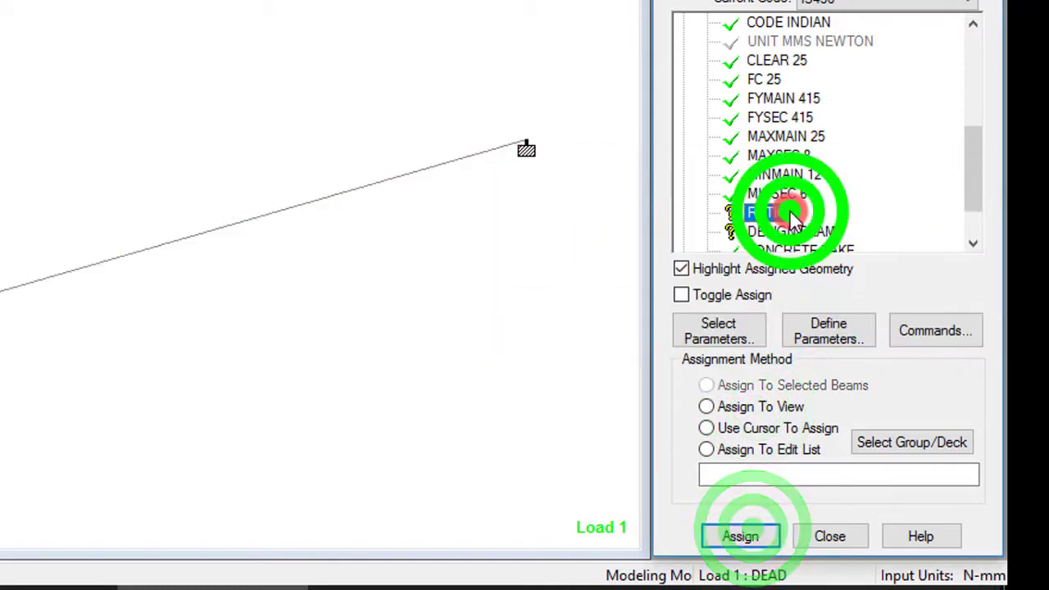
{"action": "left_click", "coordinate": [759, 407]}
{"action": "left_click", "coordinate": [755, 529]}
{"action": "key", "text": "Return"}
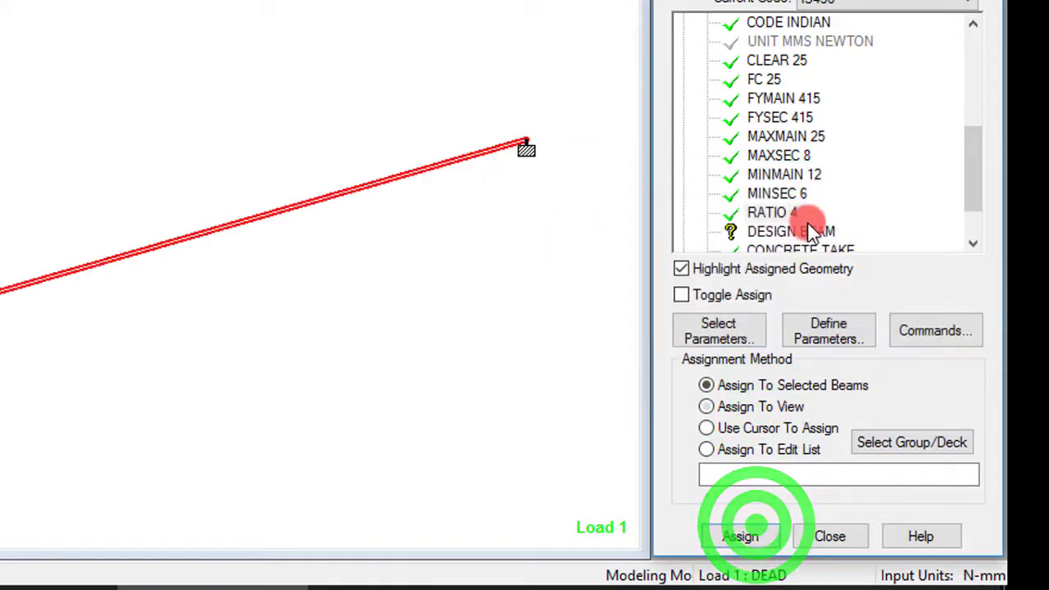
{"action": "left_click", "coordinate": [791, 232]}
{"action": "left_click", "coordinate": [763, 406]}
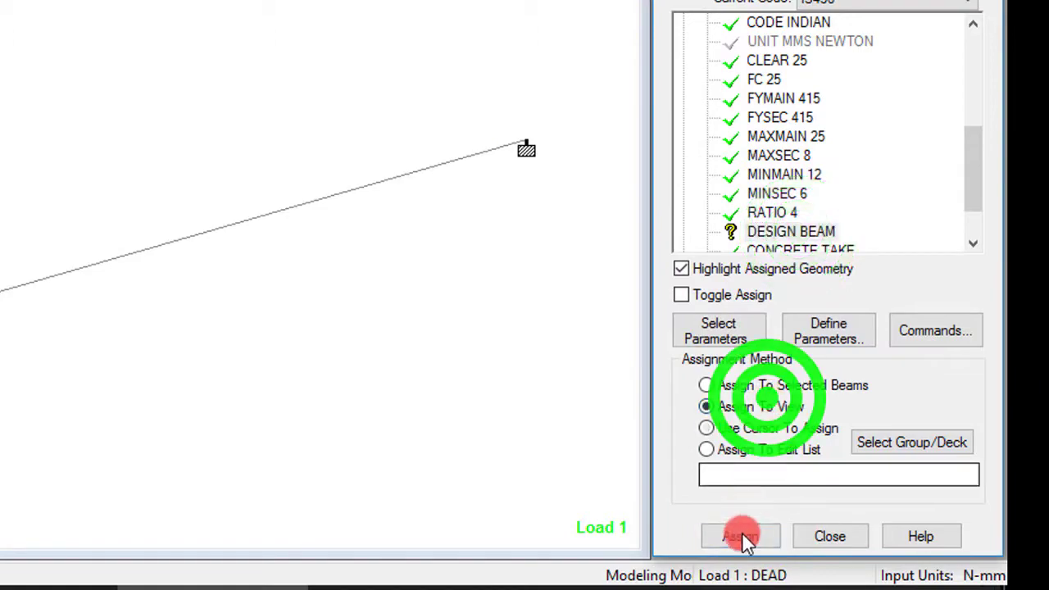
{"action": "left_click", "coordinate": [741, 537]}
{"action": "left_click", "coordinate": [841, 367]}
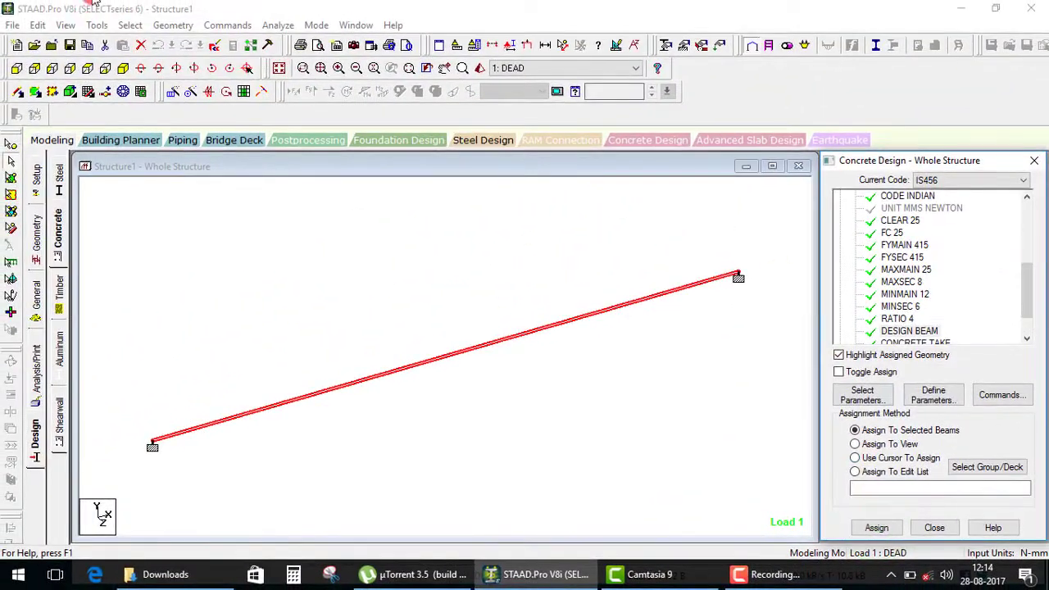
Save the model and run the analysis and design.
{"action": "left_click", "coordinate": [283, 25]}
{"action": "left_click", "coordinate": [288, 41]}
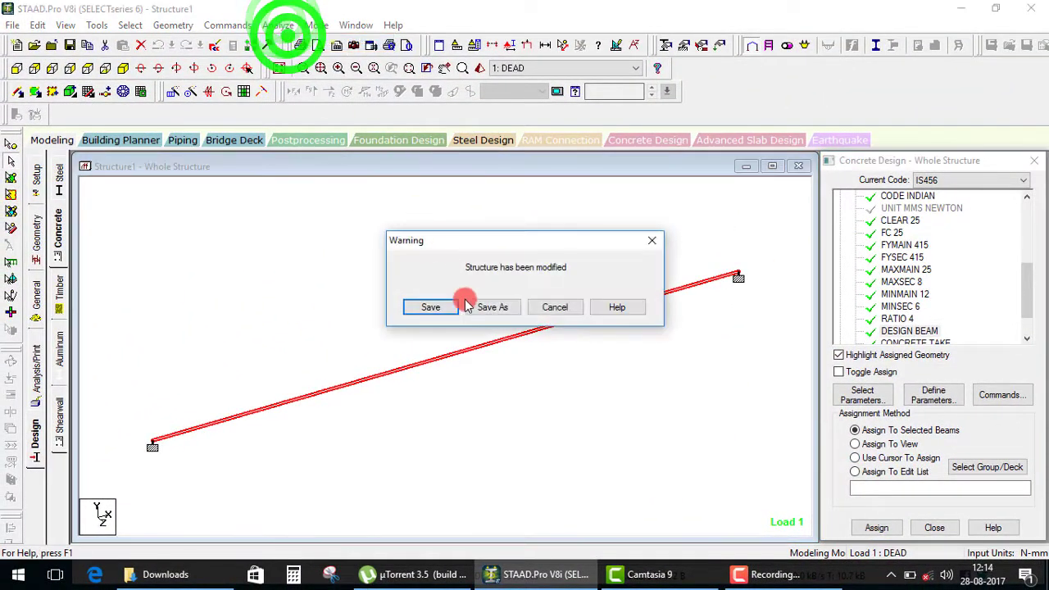
{"action": "left_click", "coordinate": [433, 313]}
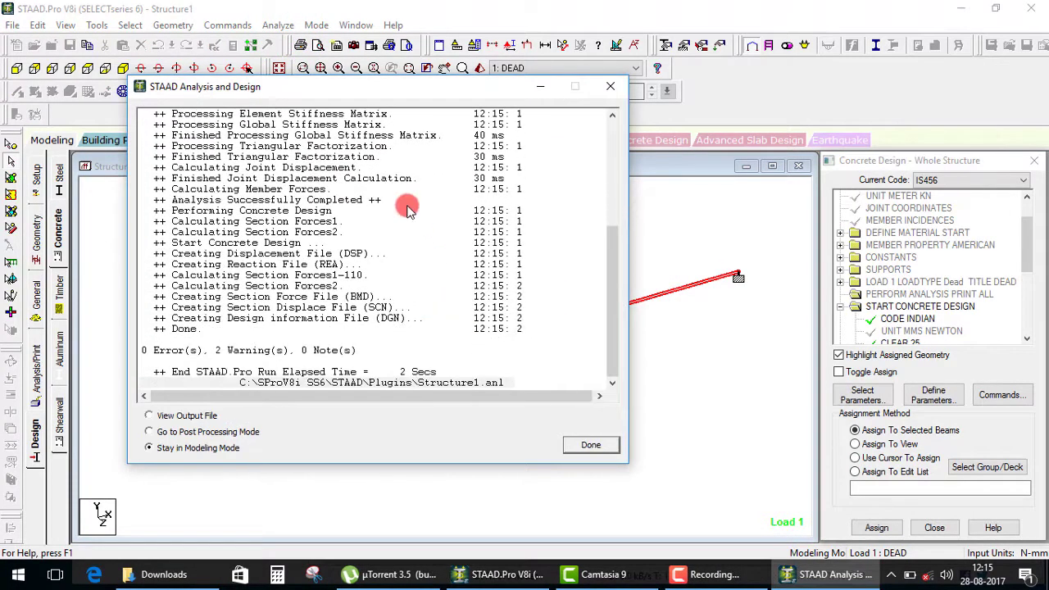
{"action": "left_click", "coordinate": [581, 456]}
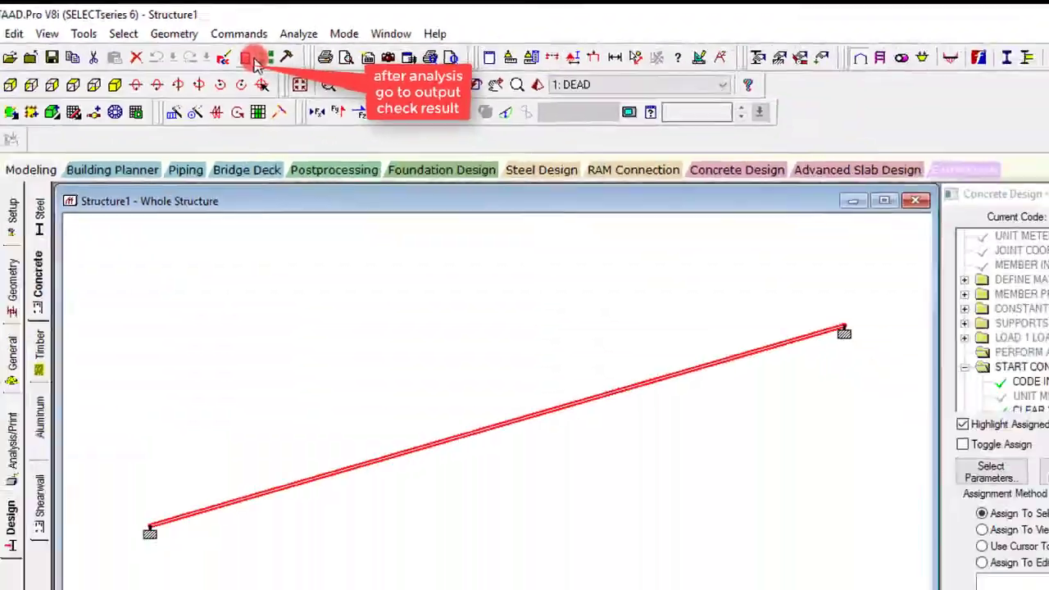
Review the output report showing beam 1 failing detailing and zero concrete take-off.
{"action": "left_click", "coordinate": [254, 62]}
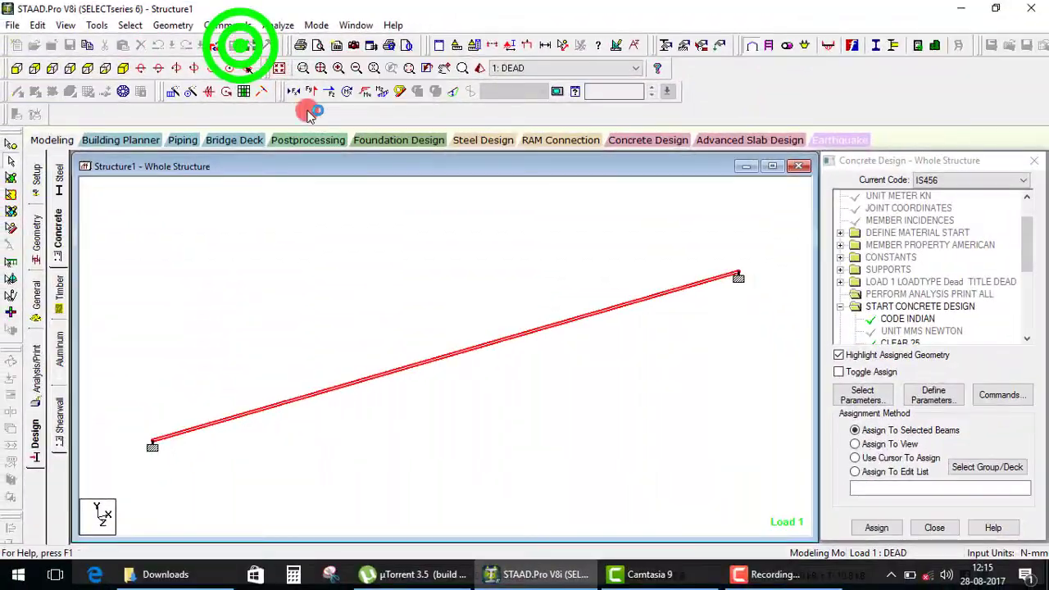
{"action": "left_click", "coordinate": [105, 495]}
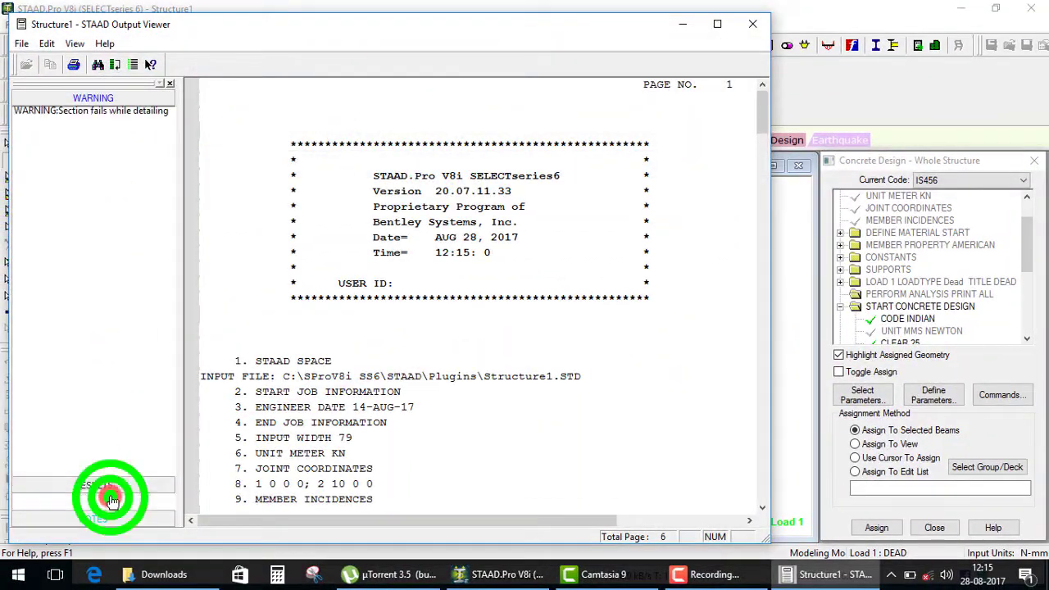
{"action": "left_click", "coordinate": [89, 149]}
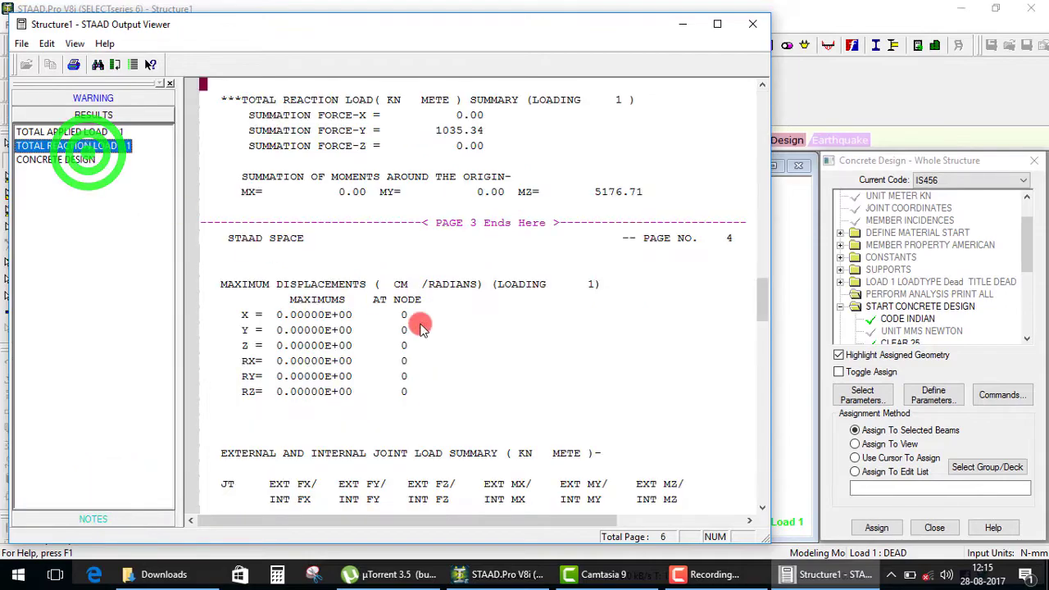
{"action": "scroll", "coordinate": [421, 326], "scroll_direction": "down", "scroll_amount": 15}
{"action": "scroll", "coordinate": [421, 327], "scroll_direction": "down", "scroll_amount": 10}
{"action": "scroll", "coordinate": [420, 326], "scroll_direction": "down", "scroll_amount": 11}
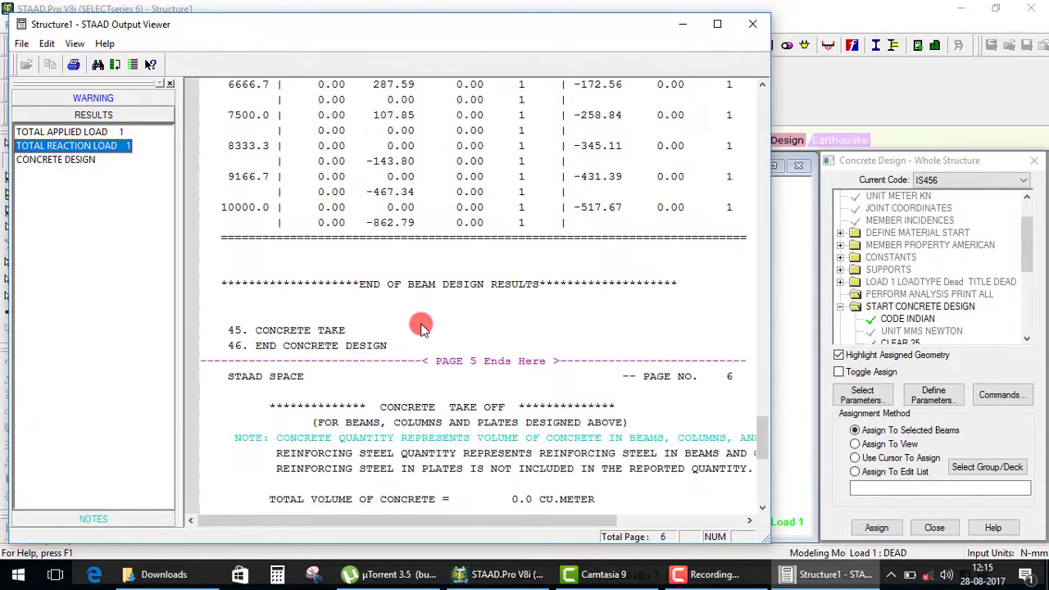
{"action": "scroll", "coordinate": [492, 377], "scroll_direction": "down", "scroll_amount": 9}
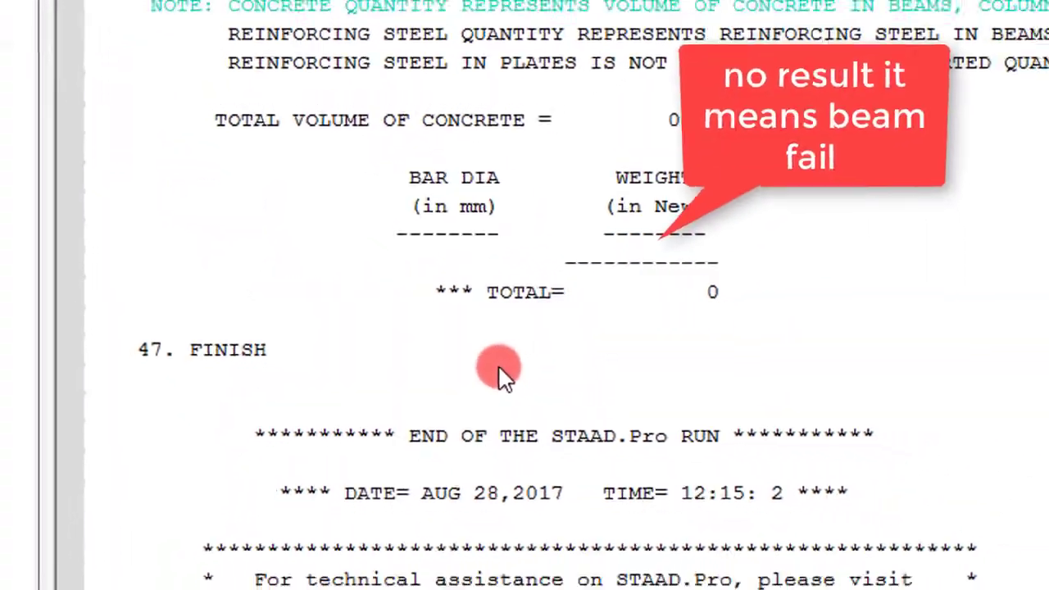
{"action": "scroll", "coordinate": [421, 327], "scroll_direction": "up", "scroll_amount": 4}
{"action": "scroll", "coordinate": [420, 327], "scroll_direction": "up", "scroll_amount": 5}
{"action": "scroll", "coordinate": [421, 327], "scroll_direction": "up", "scroll_amount": 5}
{"action": "scroll", "coordinate": [420, 326], "scroll_direction": "up", "scroll_amount": 3}
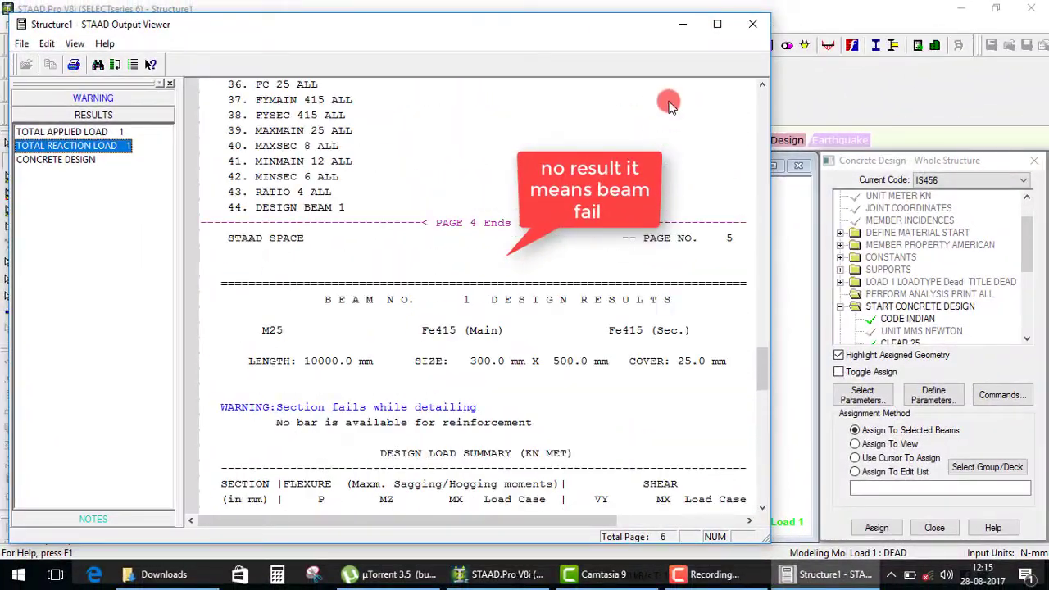
{"action": "left_click", "coordinate": [751, 23]}
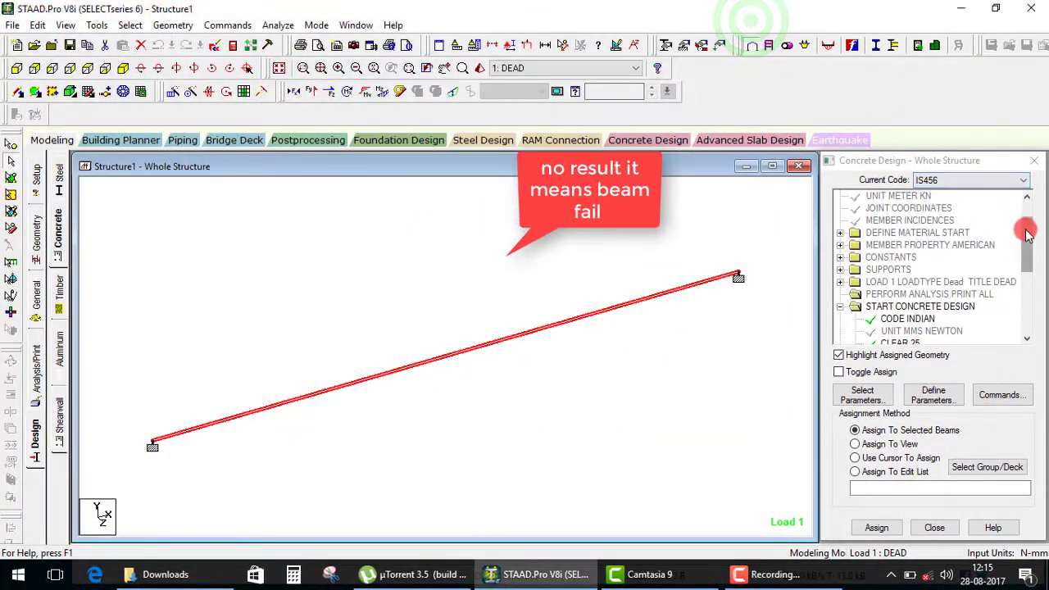
{"action": "left_click_drag", "start_coordinate": [1029, 234], "coordinate": [1035, 279]}
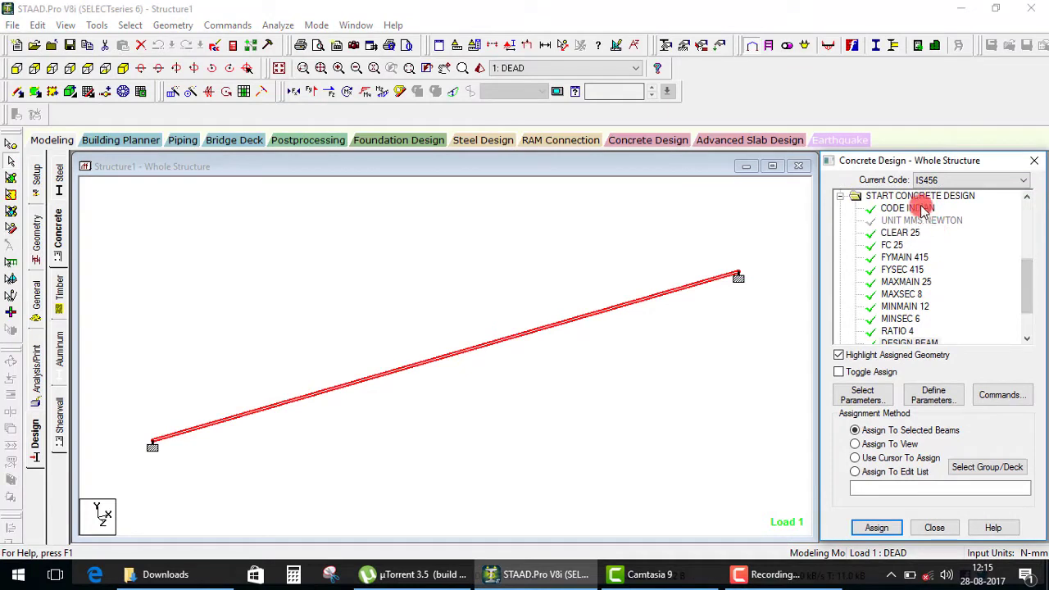
{"action": "left_click", "coordinate": [901, 233]}
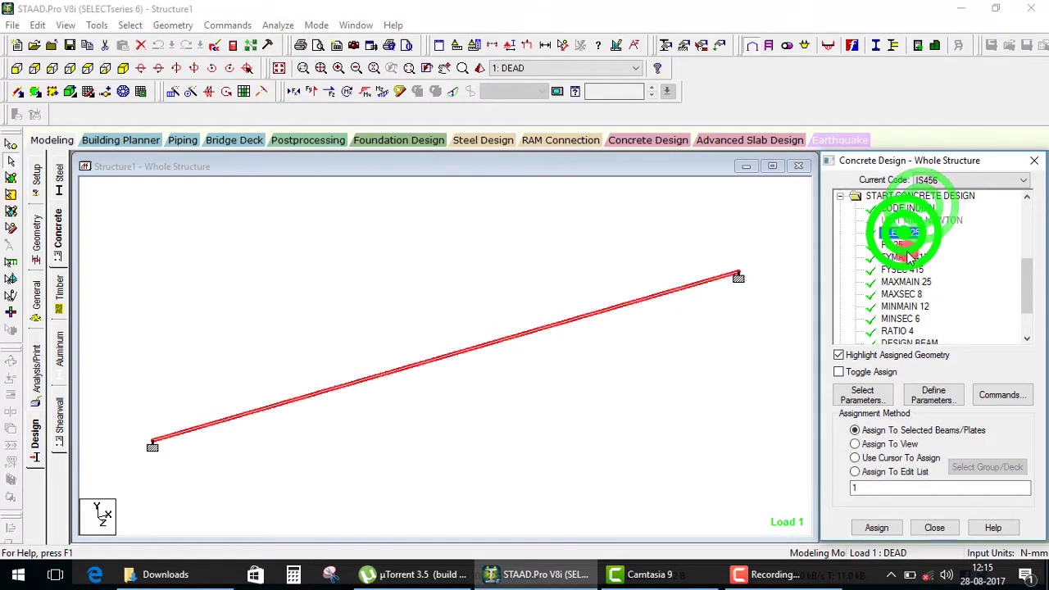
{"action": "left_click", "coordinate": [923, 293]}
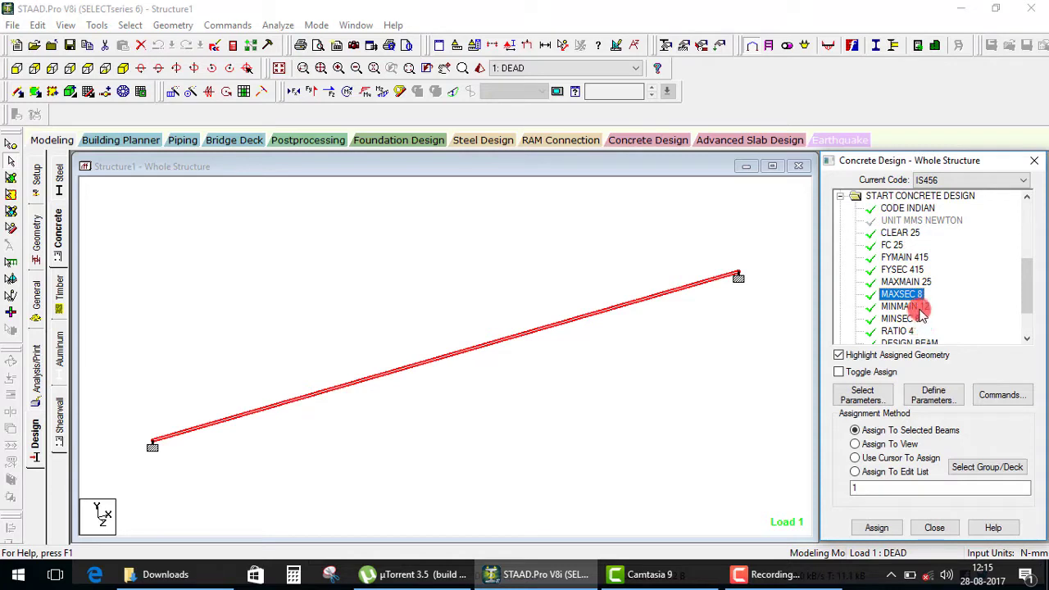
{"action": "left_click_drag", "start_coordinate": [1031, 293], "coordinate": [1030, 311]}
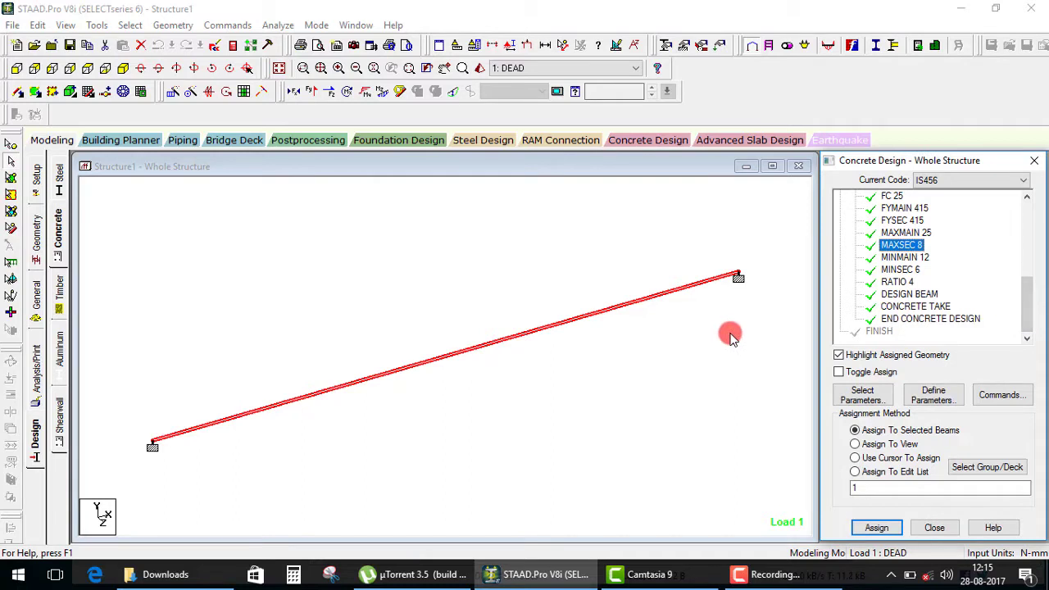
{"action": "left_click", "coordinate": [696, 345]}
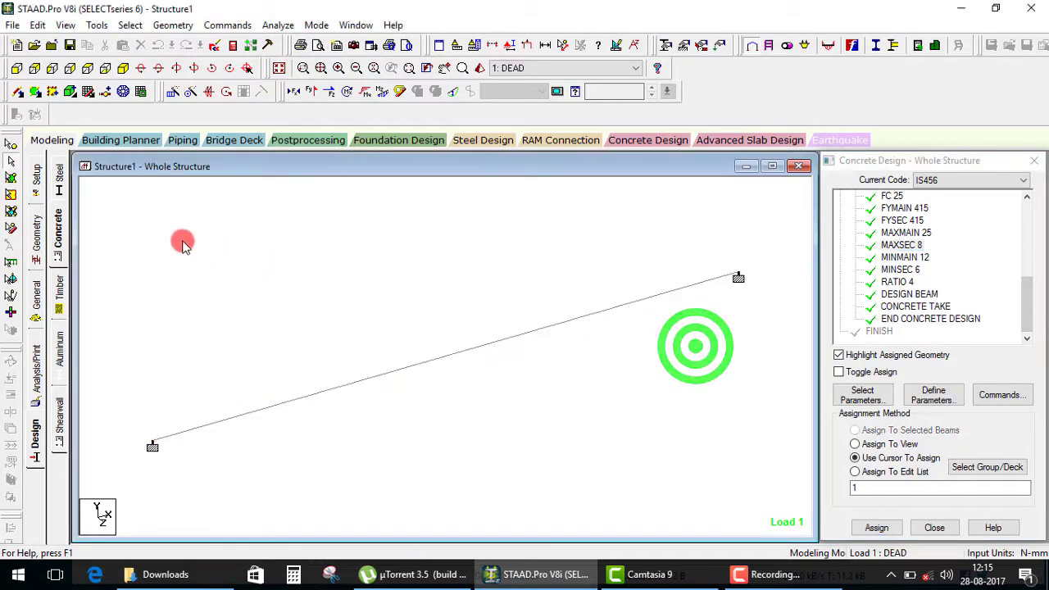
Check the beam's details, then select its Rect 0.50x0.30 concrete section in Section Properties.
{"action": "double_click", "coordinate": [289, 390]}
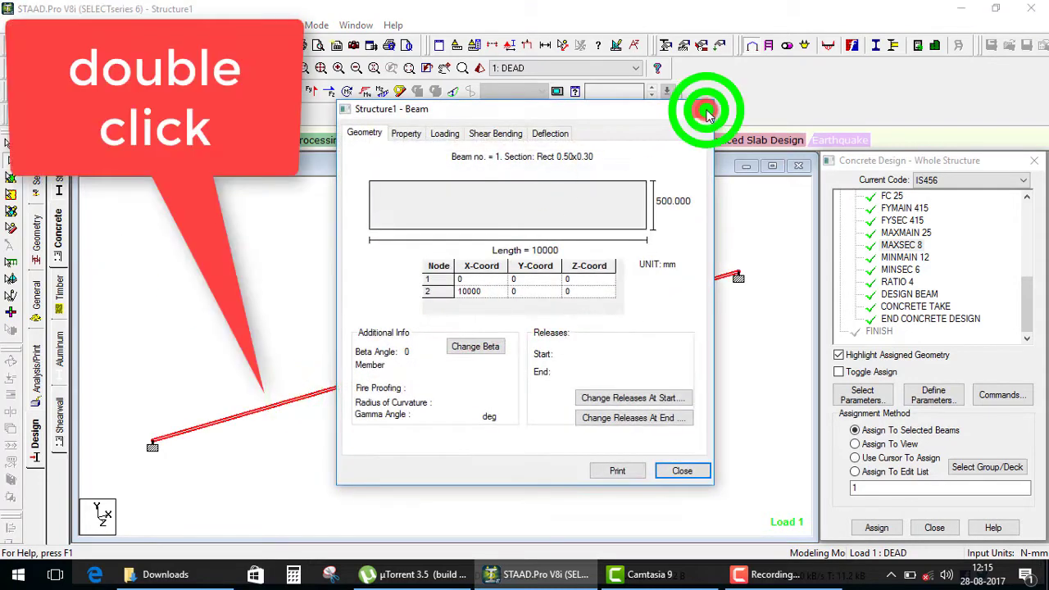
{"action": "left_click", "coordinate": [707, 109]}
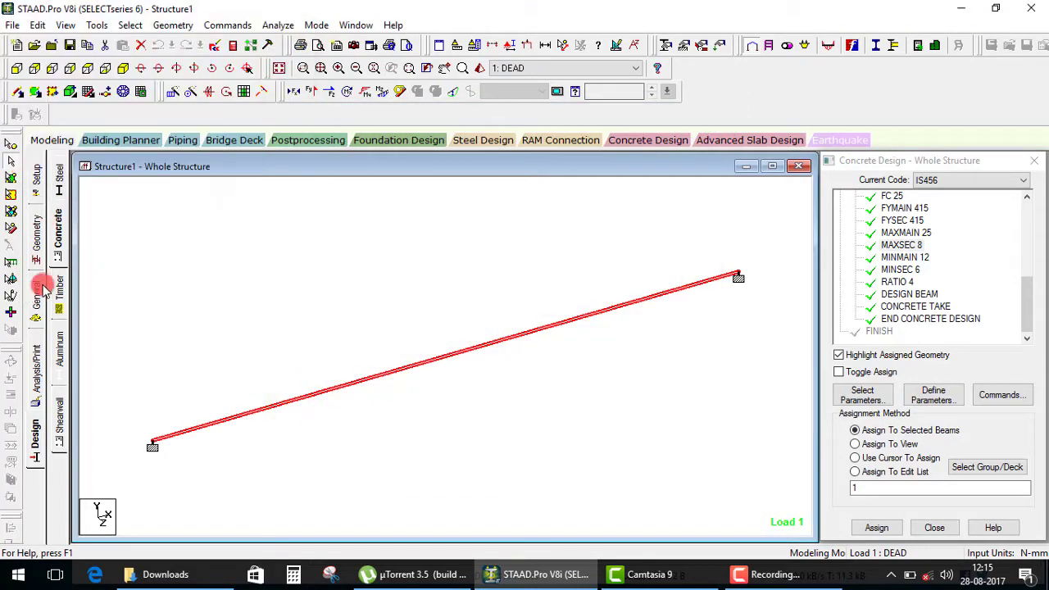
{"action": "double_click", "coordinate": [348, 387]}
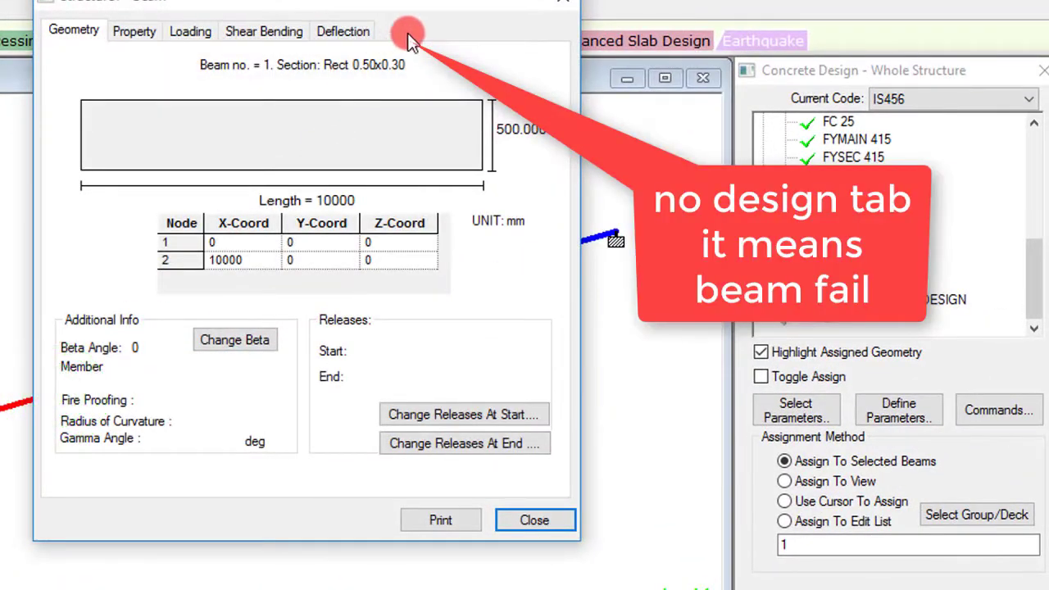
{"action": "left_click", "coordinate": [562, 1]}
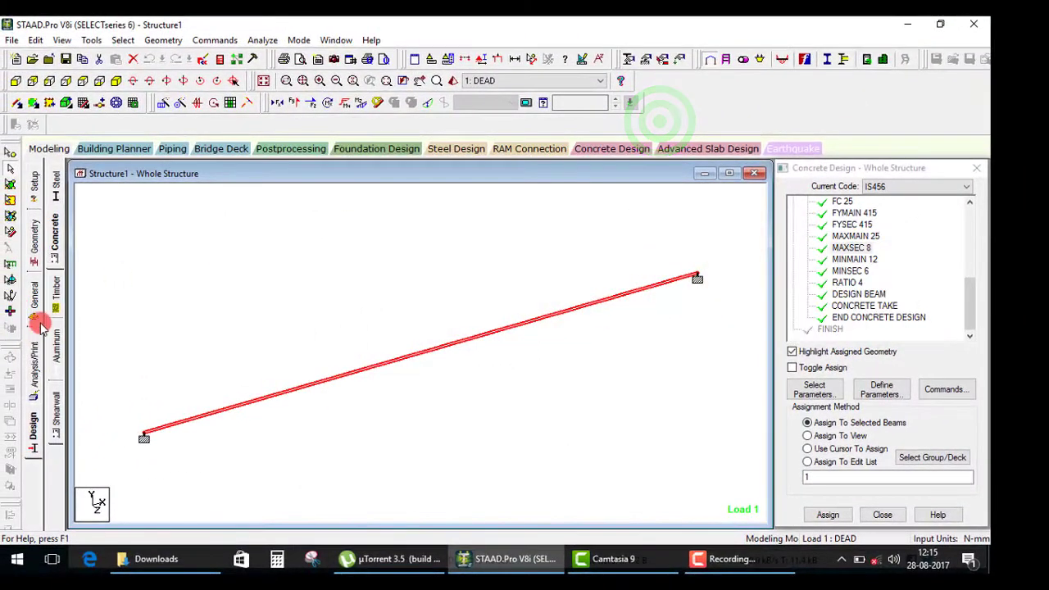
{"action": "left_click", "coordinate": [37, 297]}
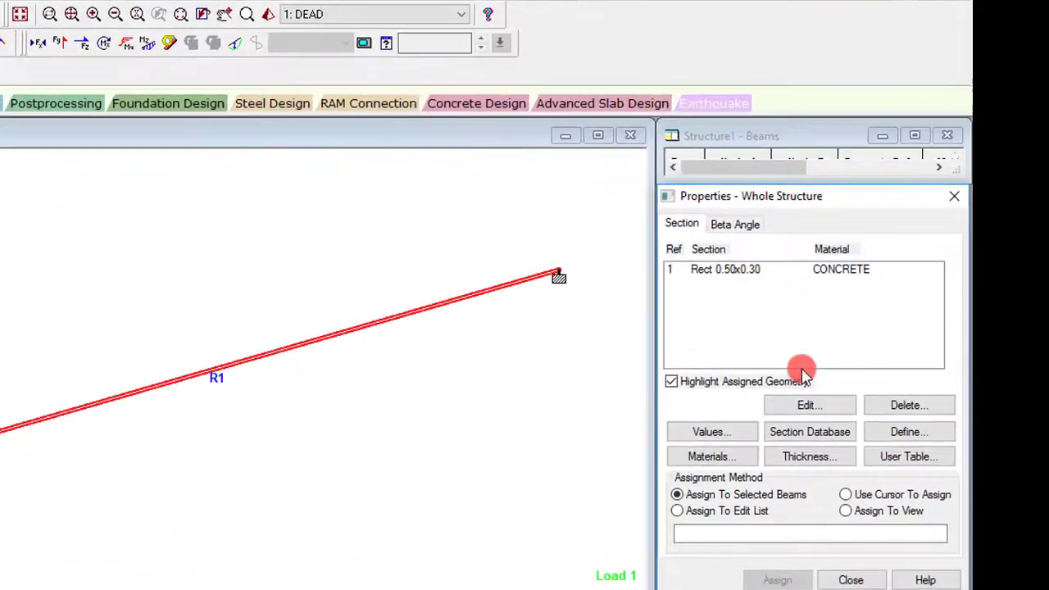
{"action": "left_click", "coordinate": [814, 274]}
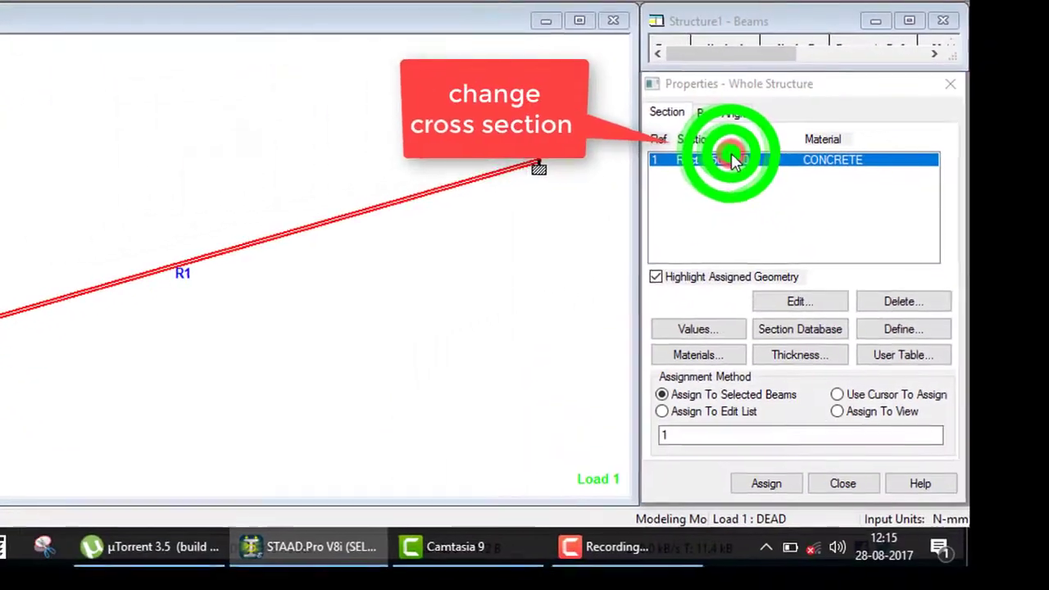
Change the rectangular section depth YD to 600 mm, making it Rect 0.60x0.30.
{"action": "double_click", "coordinate": [731, 159]}
{"action": "type", "text": "600"}
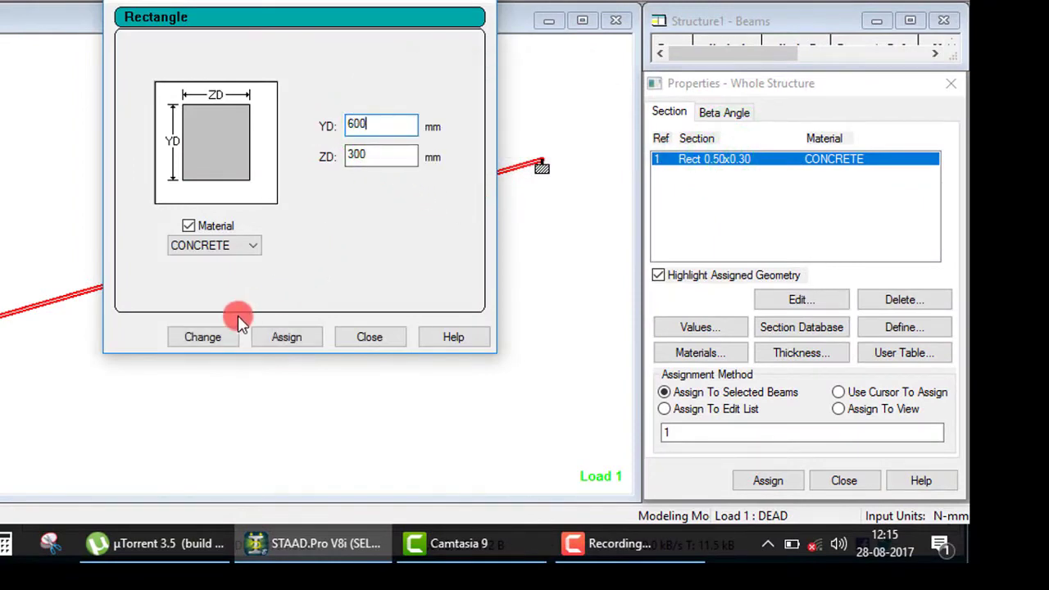
{"action": "left_click", "coordinate": [215, 329]}
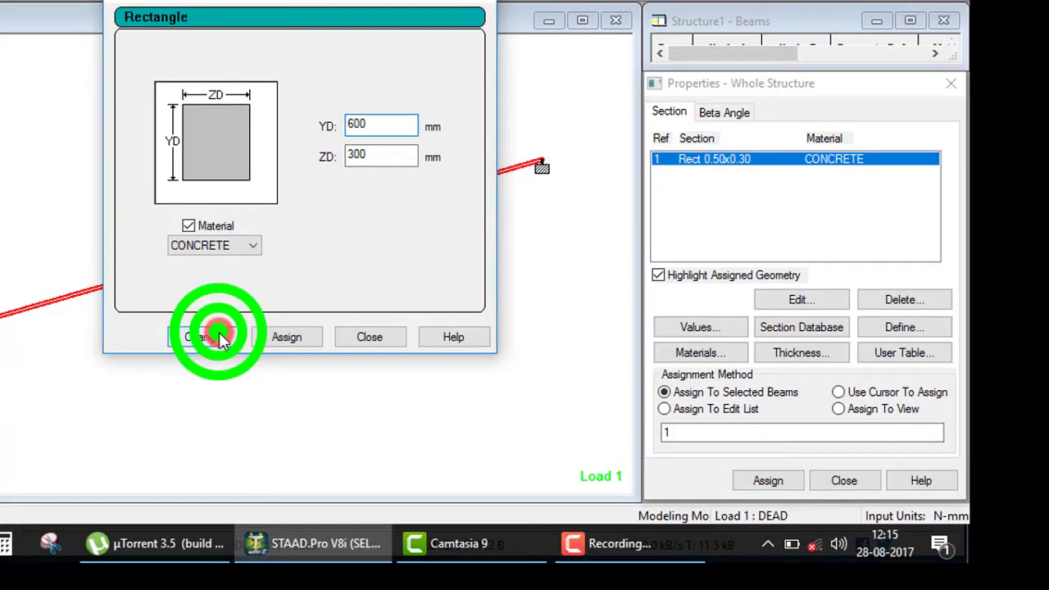
{"action": "left_click", "coordinate": [357, 227]}
{"action": "left_click", "coordinate": [370, 332]}
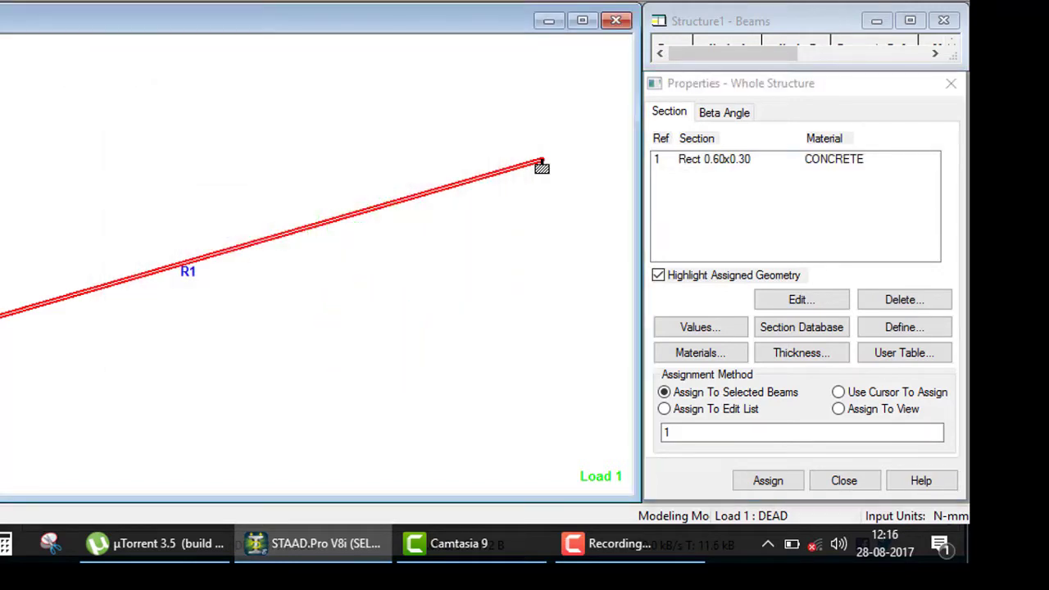
Save and rerun the analysis, then verify the beam's new section.
{"action": "left_click", "coordinate": [188, 206]}
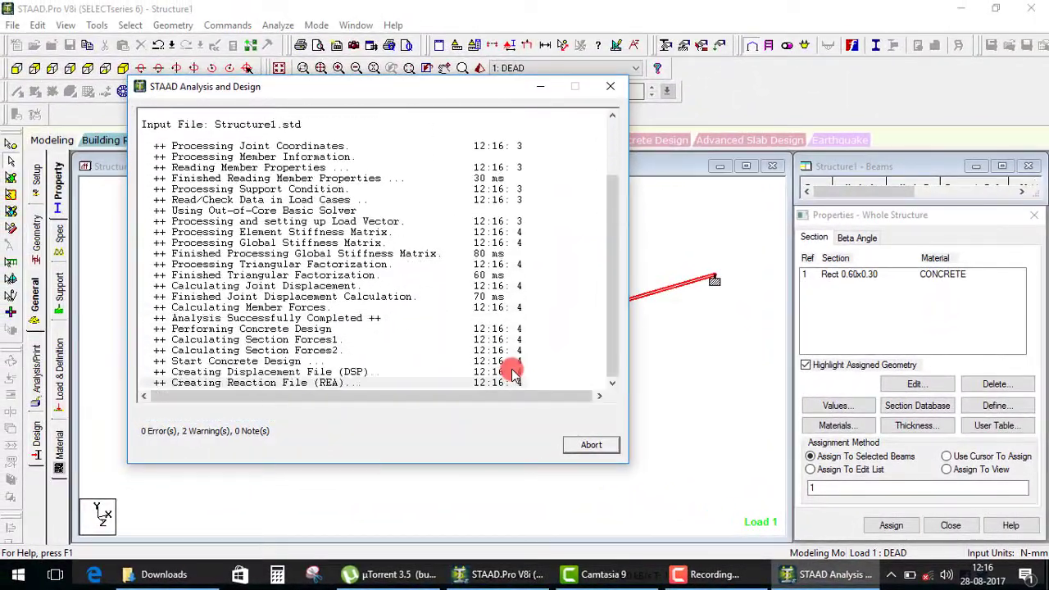
{"action": "left_click", "coordinate": [587, 445]}
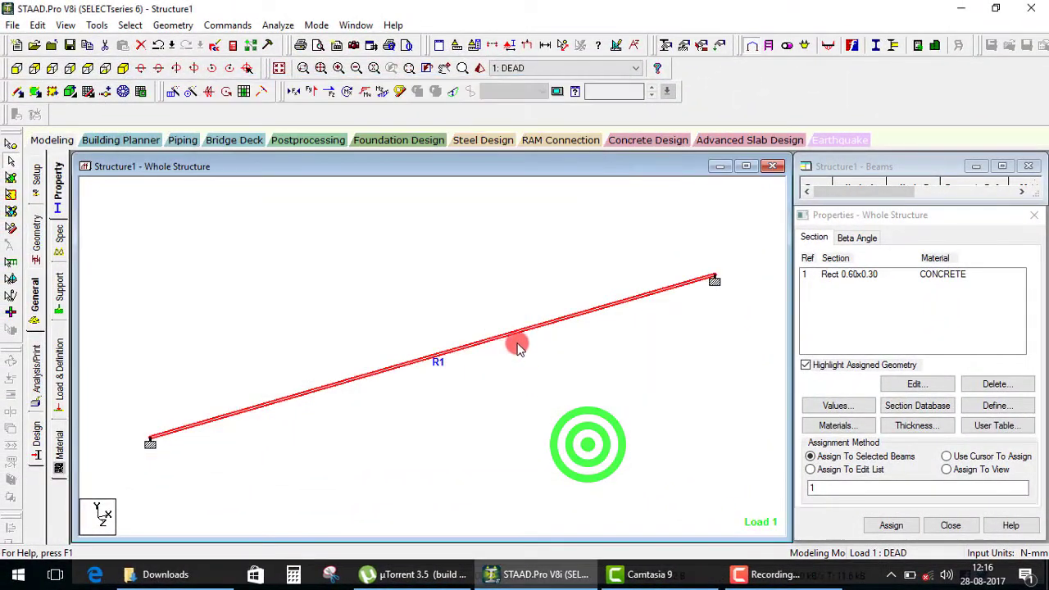
{"action": "double_click", "coordinate": [516, 338]}
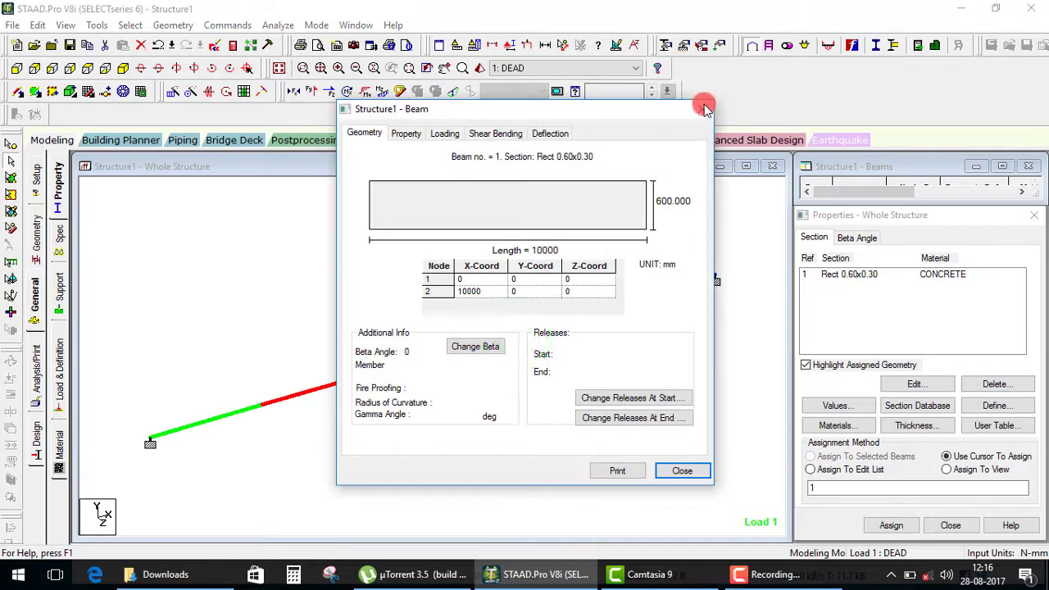
{"action": "left_click", "coordinate": [705, 109]}
{"action": "left_click", "coordinate": [567, 257]}
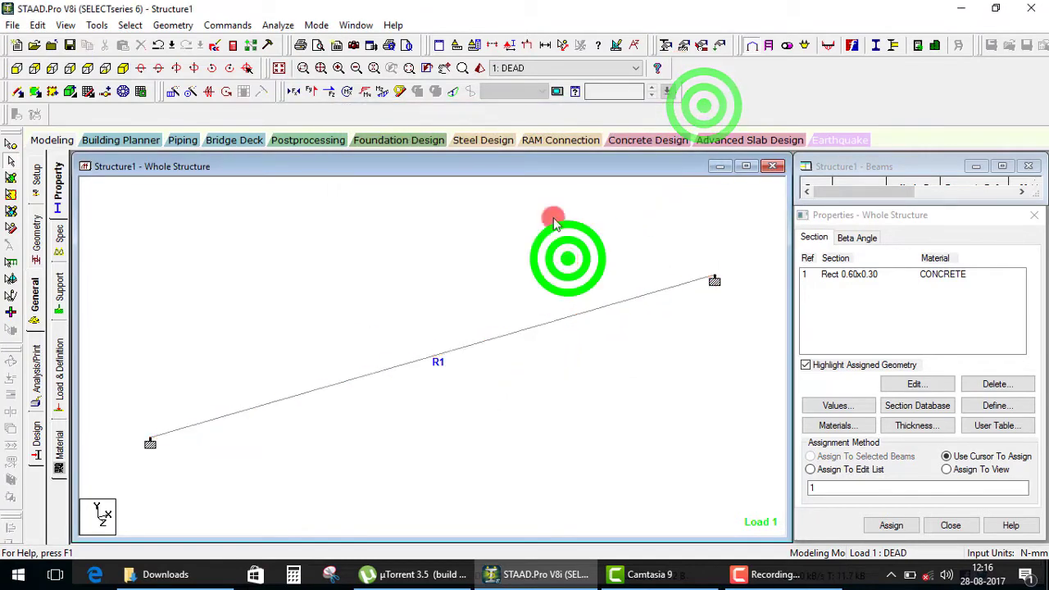
{"action": "left_click", "coordinate": [463, 45]}
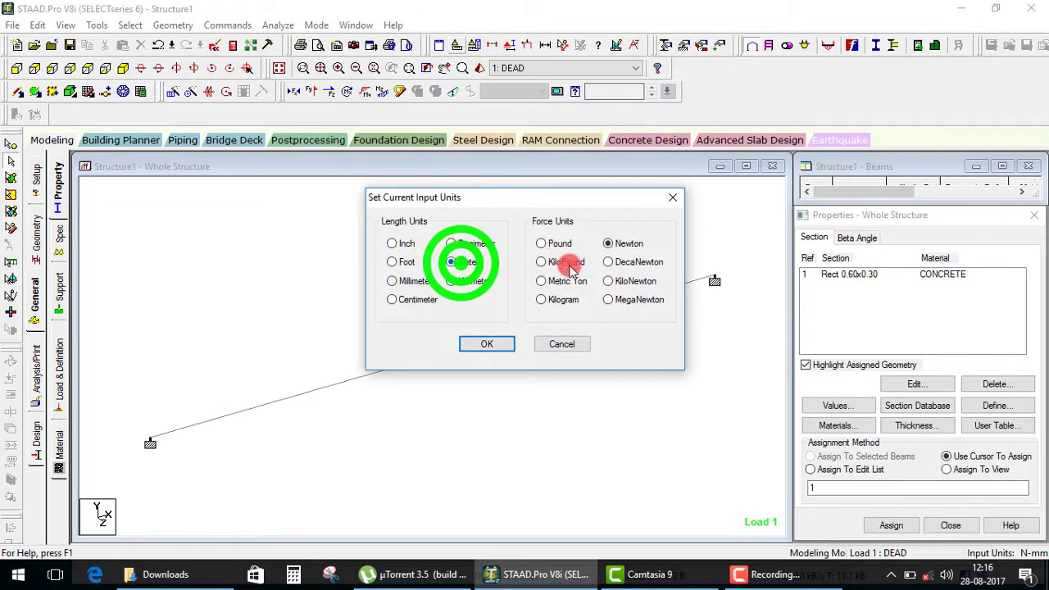
Set force units to KiloNewton and select the DEAD case's uniform UNI load.
{"action": "left_click", "coordinate": [609, 281]}
{"action": "left_click", "coordinate": [487, 344]}
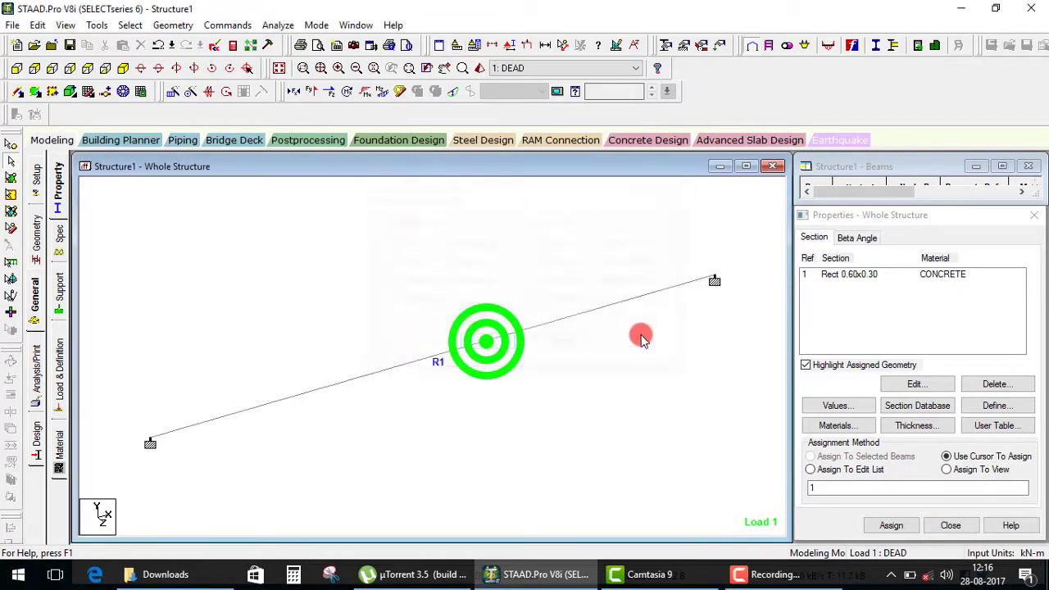
{"action": "left_click", "coordinate": [61, 366]}
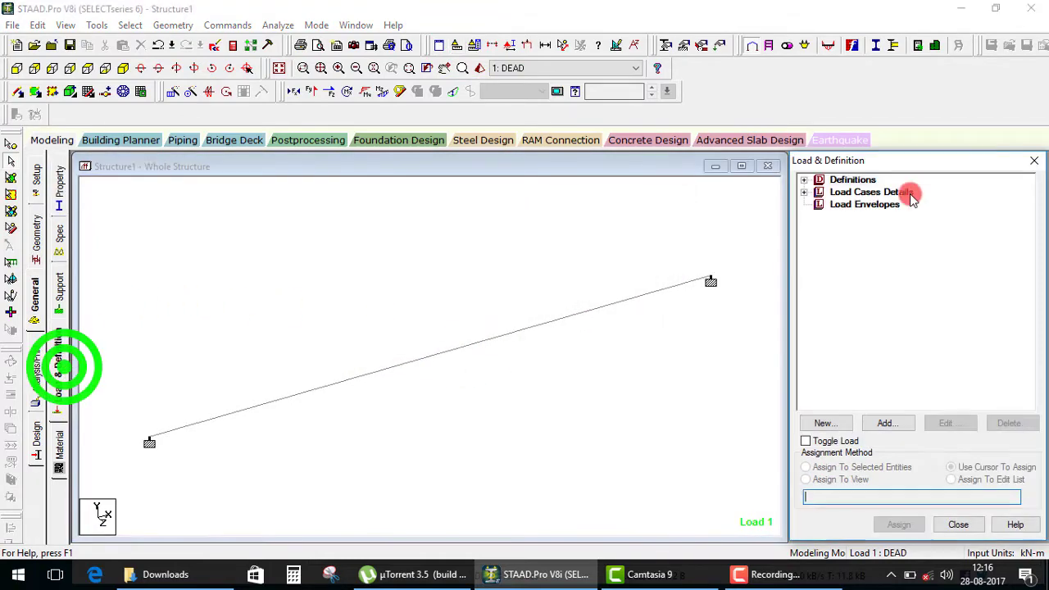
{"action": "left_click", "coordinate": [809, 188]}
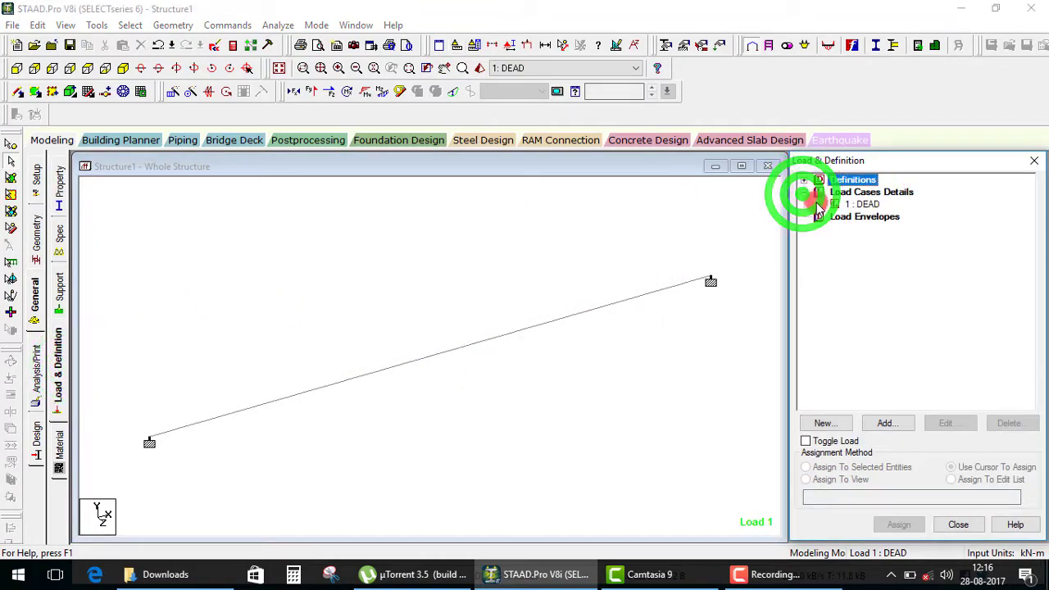
{"action": "left_click", "coordinate": [819, 205]}
{"action": "left_click", "coordinate": [889, 228]}
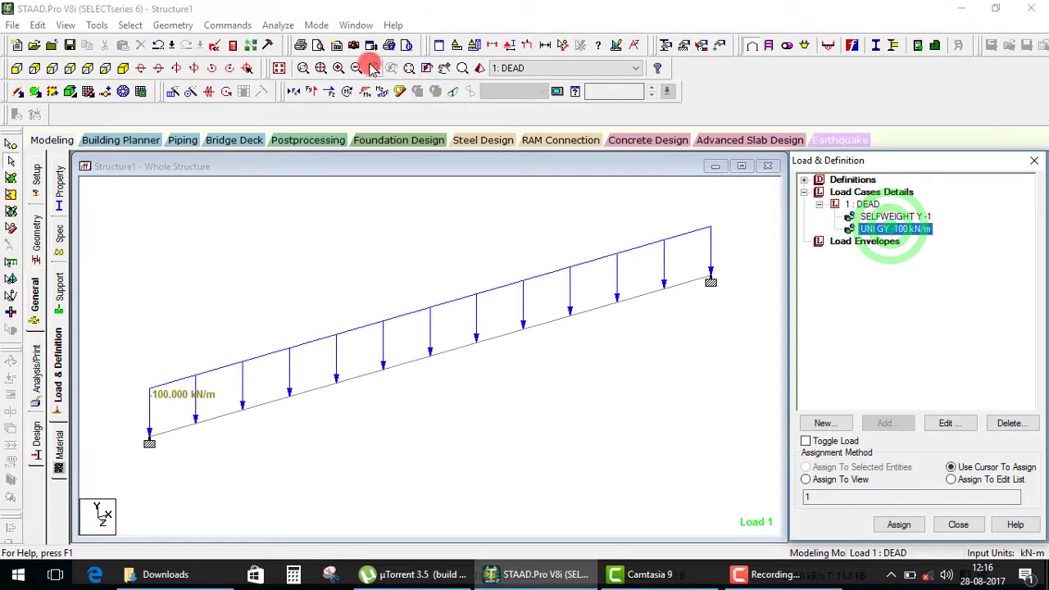
Run the analysis and inspect the 300 x 600 mm beam's property details.
{"action": "left_click", "coordinate": [297, 24]}
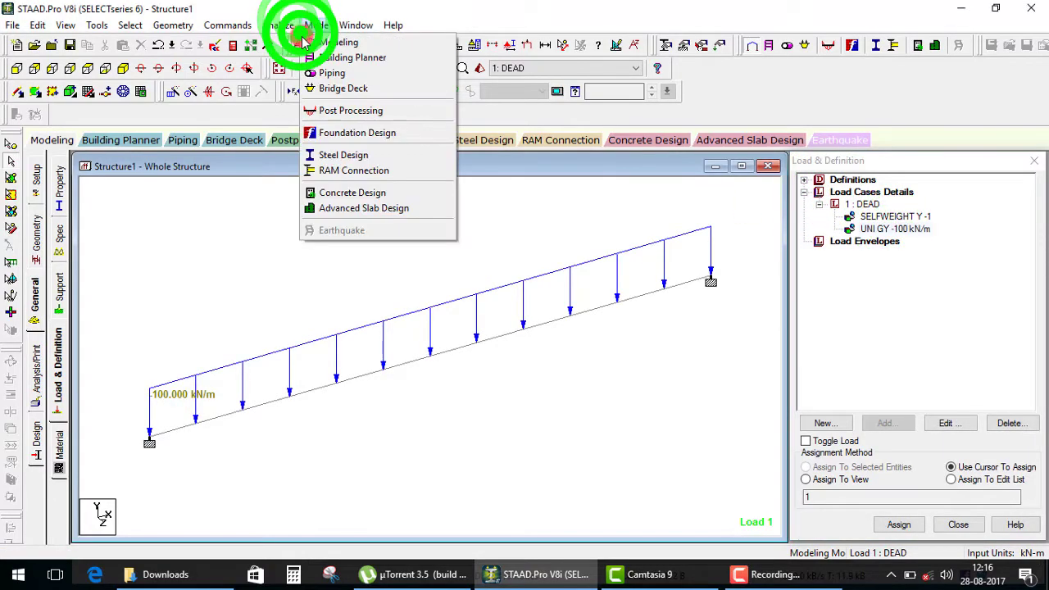
{"action": "left_click", "coordinate": [289, 42]}
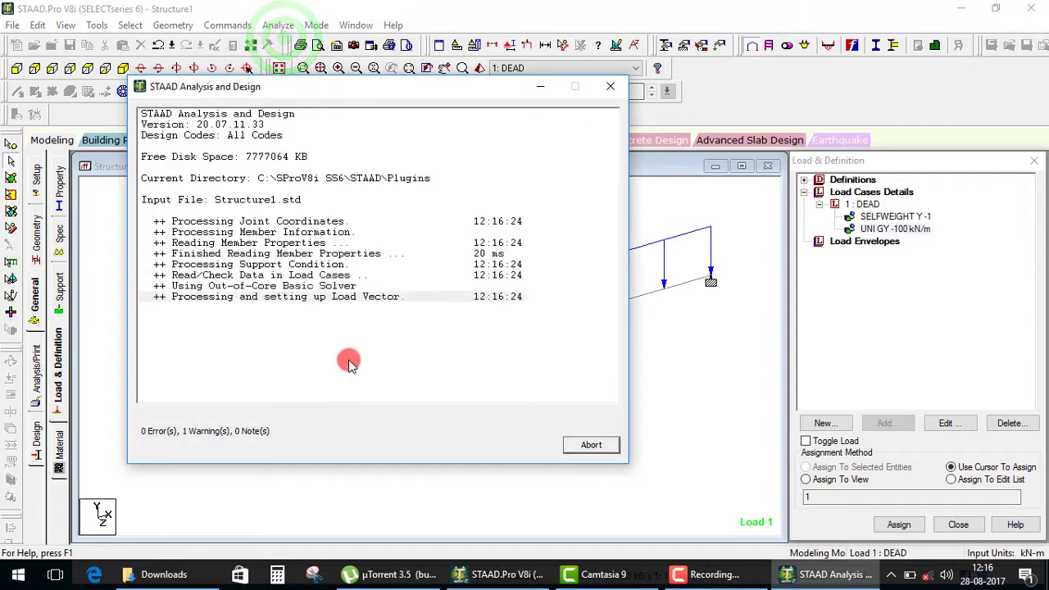
{"action": "left_click", "coordinate": [591, 443]}
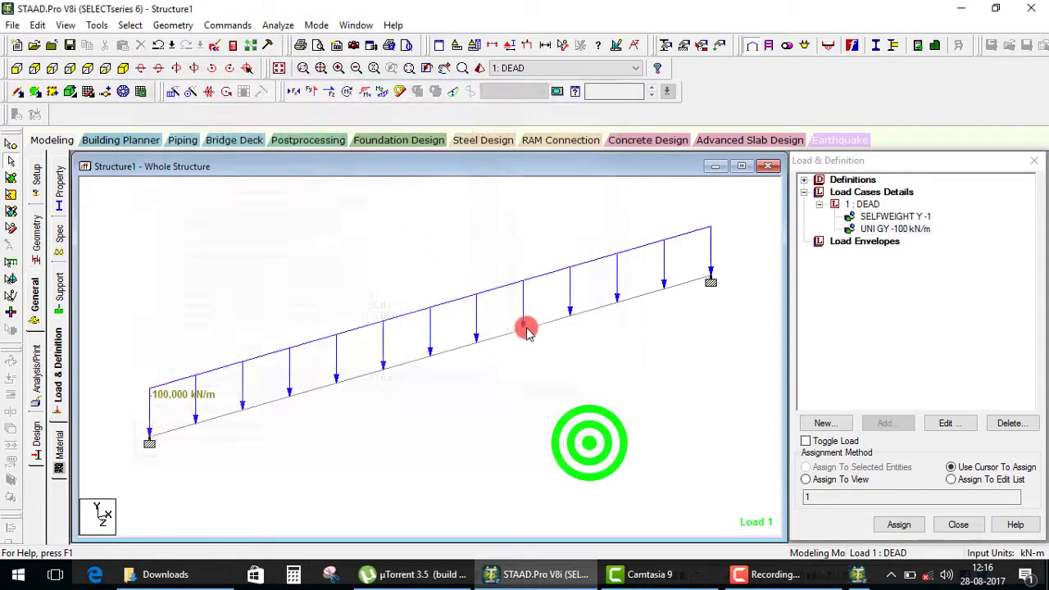
{"action": "left_click", "coordinate": [534, 324]}
{"action": "double_click", "coordinate": [535, 325]}
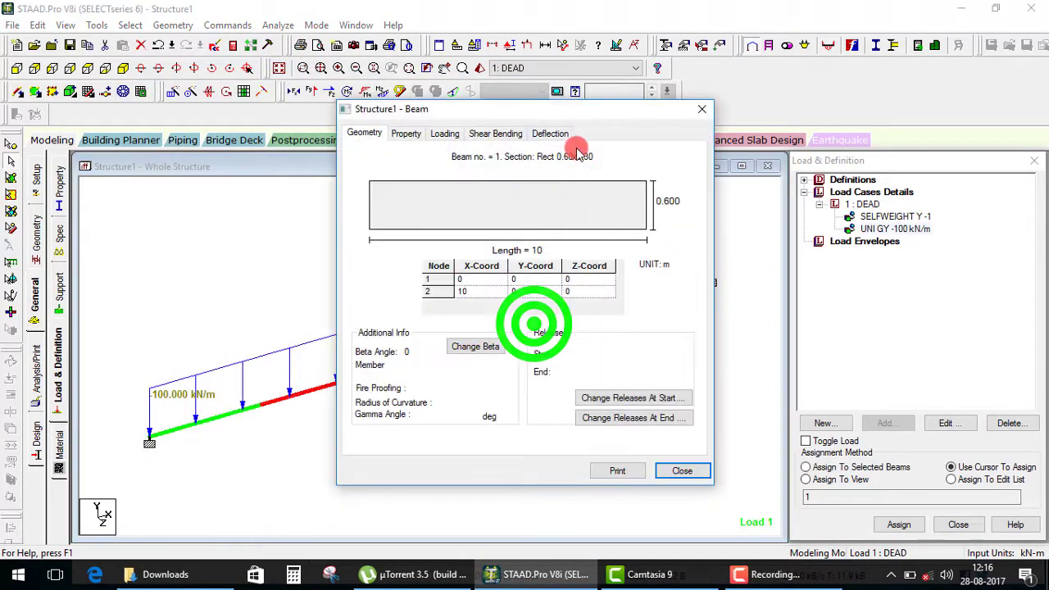
{"action": "left_click", "coordinate": [700, 108]}
Check the Concrete Design output for the section failure warning, then close the viewer.
{"action": "left_click", "coordinate": [233, 44]}
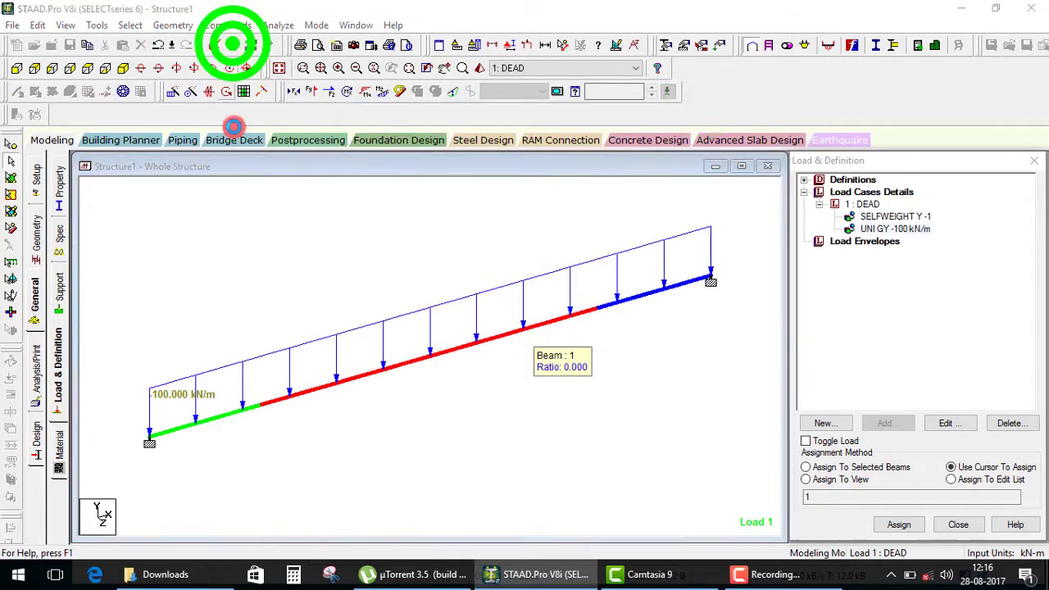
{"action": "left_click", "coordinate": [84, 503]}
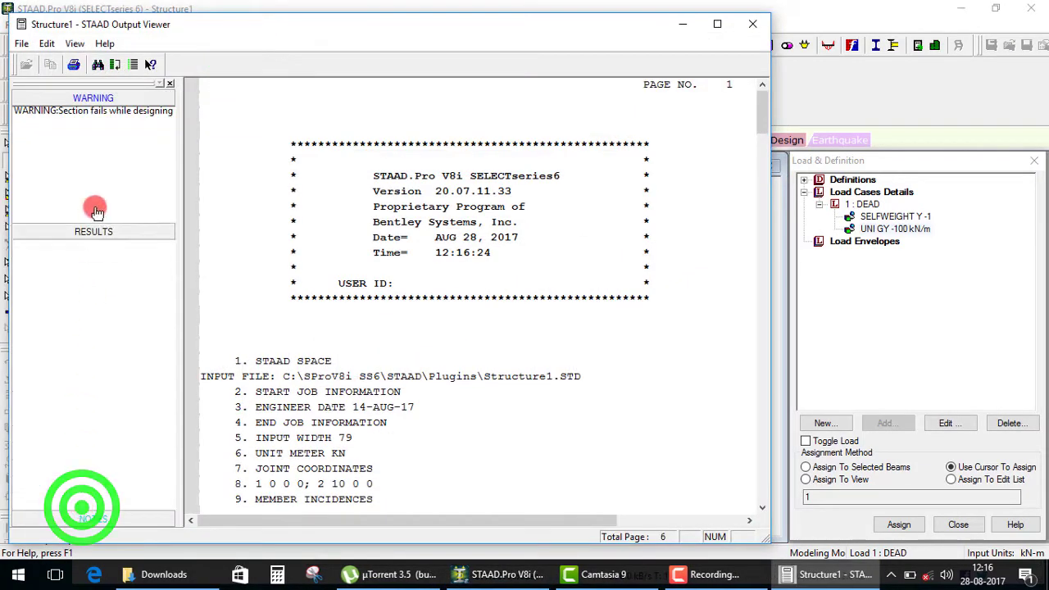
{"action": "left_click", "coordinate": [75, 162]}
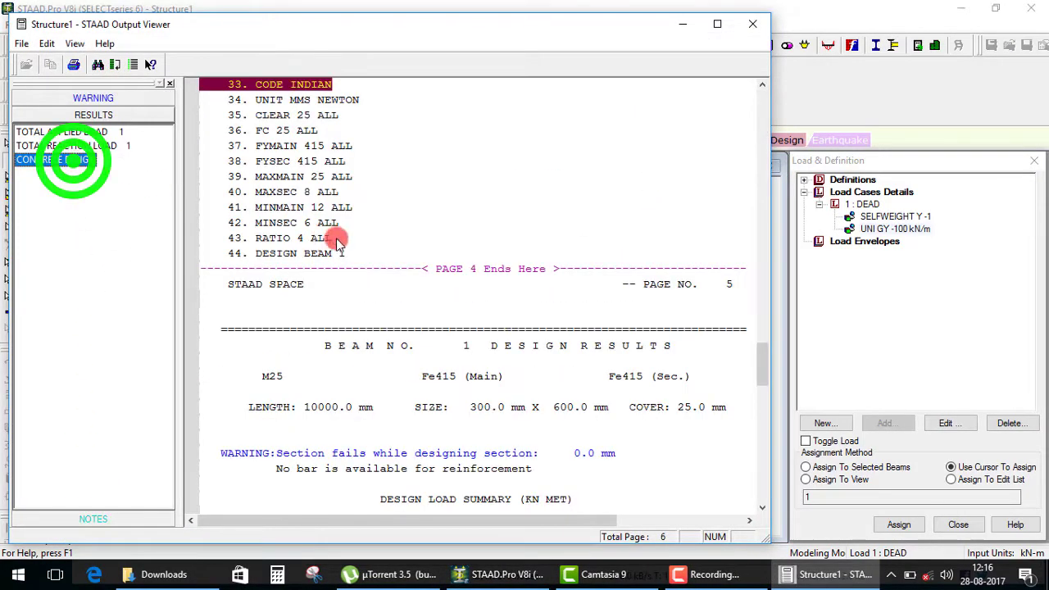
{"action": "left_click", "coordinate": [441, 418]}
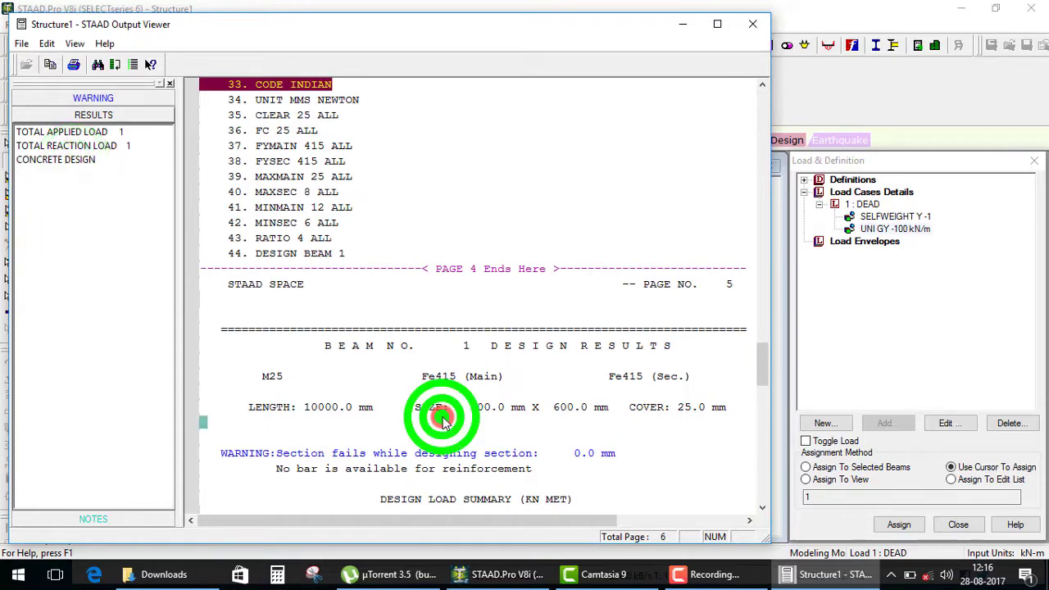
{"action": "left_click", "coordinate": [353, 457]}
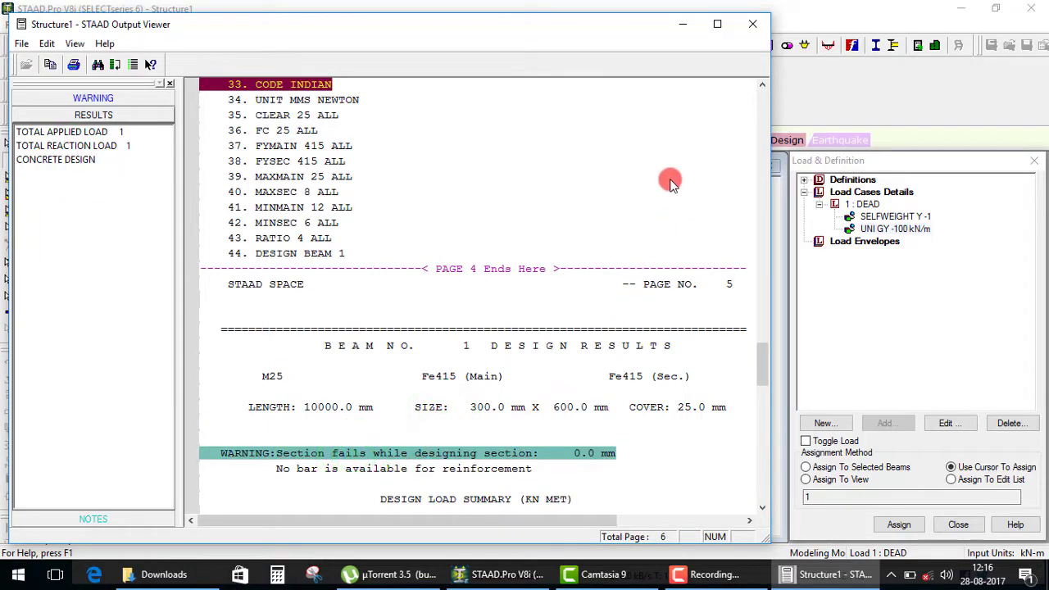
{"action": "left_click", "coordinate": [744, 28]}
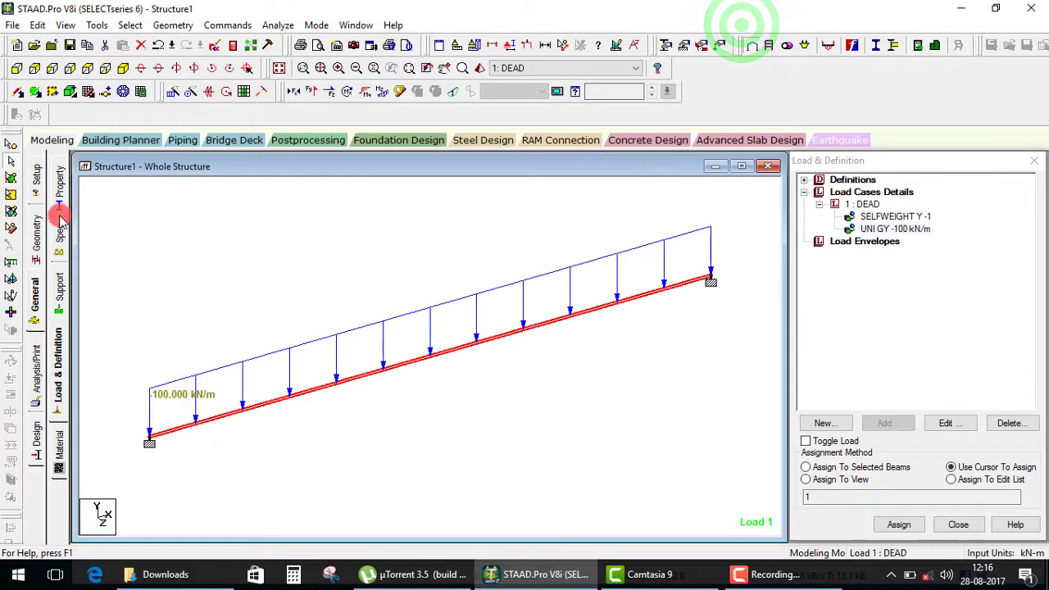
Change the beam's rectangular section to YD 0.7 and ZD 0.4, discarding old results.
{"action": "double_click", "coordinate": [890, 275]}
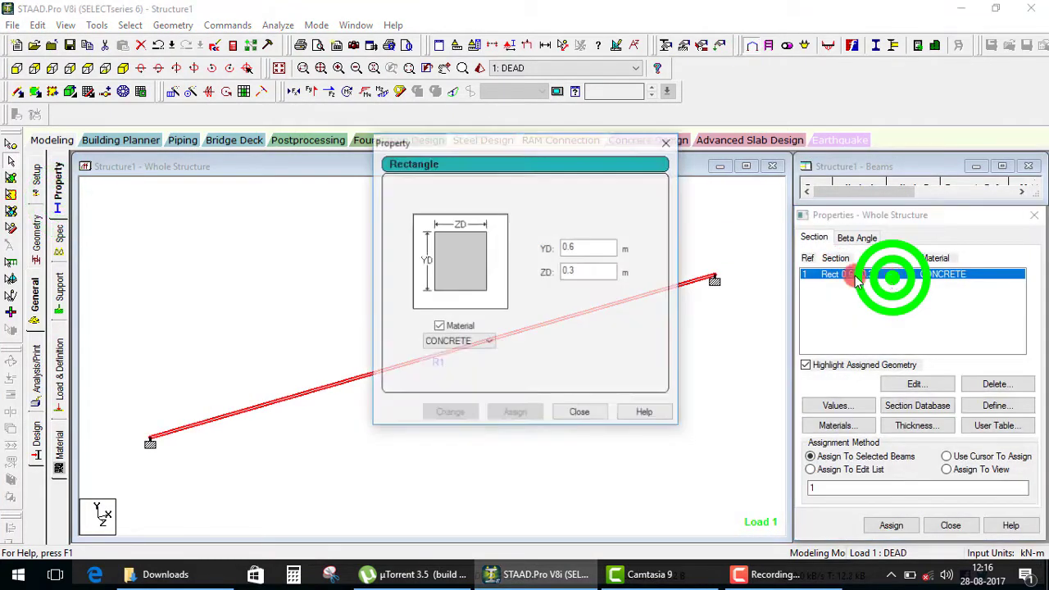
{"action": "double_click", "coordinate": [559, 247]}
{"action": "type", "text": "0.4"}
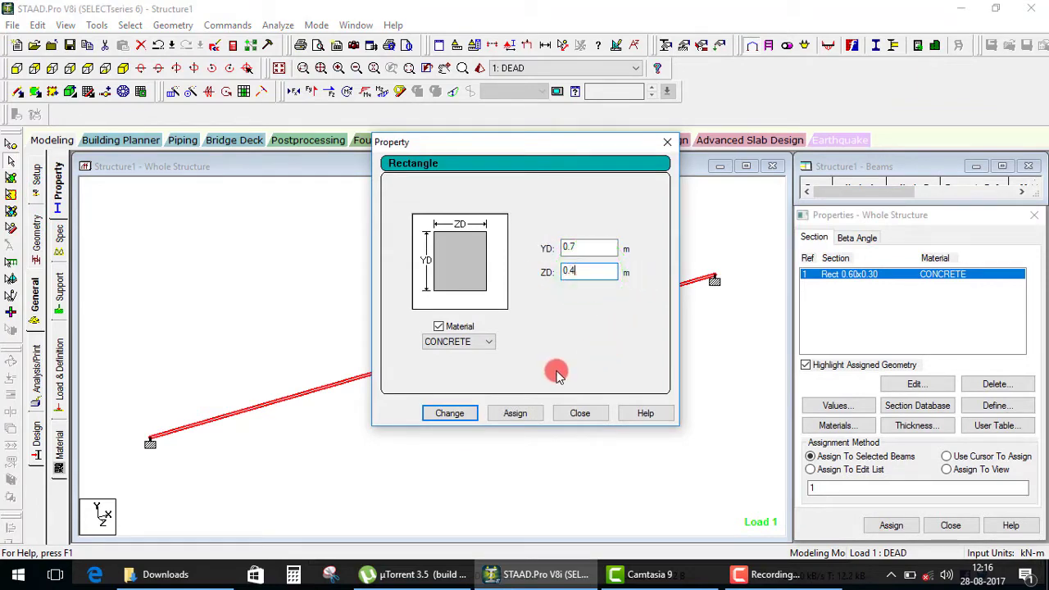
{"action": "left_click", "coordinate": [449, 415]}
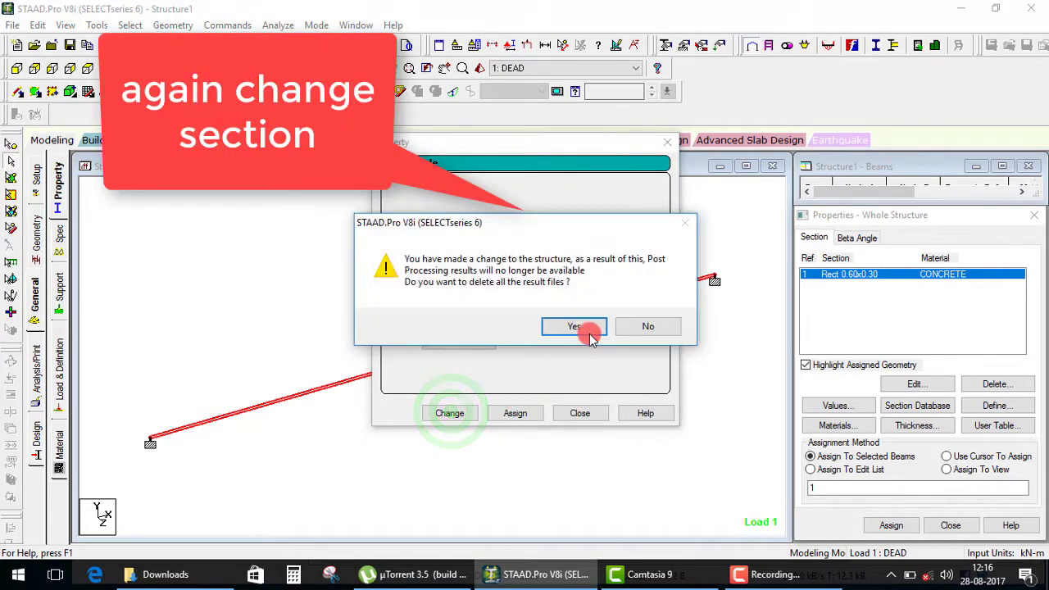
{"action": "left_click", "coordinate": [575, 328]}
{"action": "left_click", "coordinate": [580, 413]}
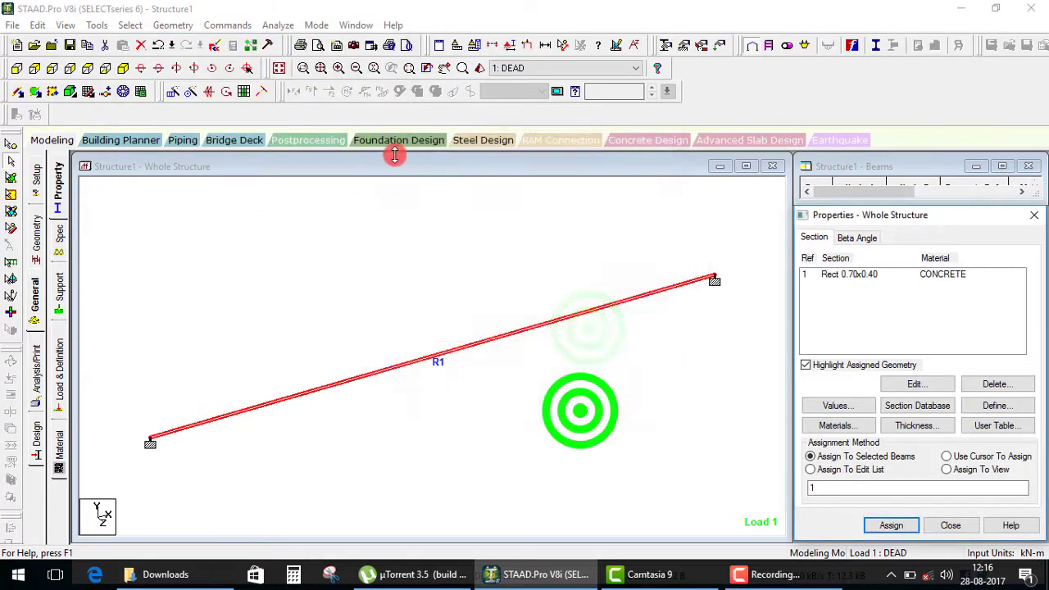
Save and rerun the analysis, check the beam's concrete design, and open the output file.
{"action": "left_click", "coordinate": [282, 20]}
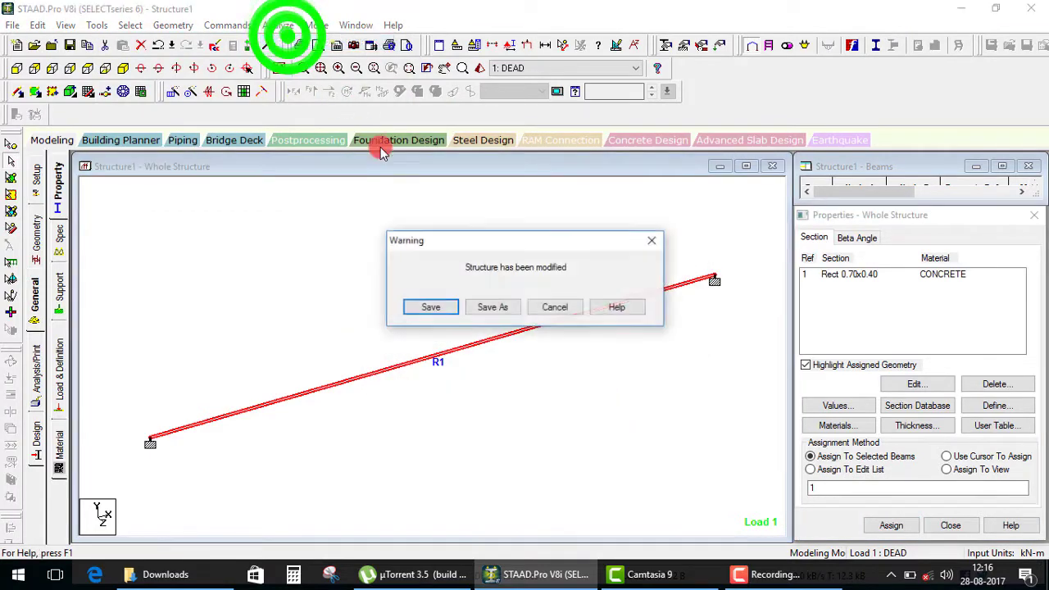
{"action": "left_click", "coordinate": [429, 304]}
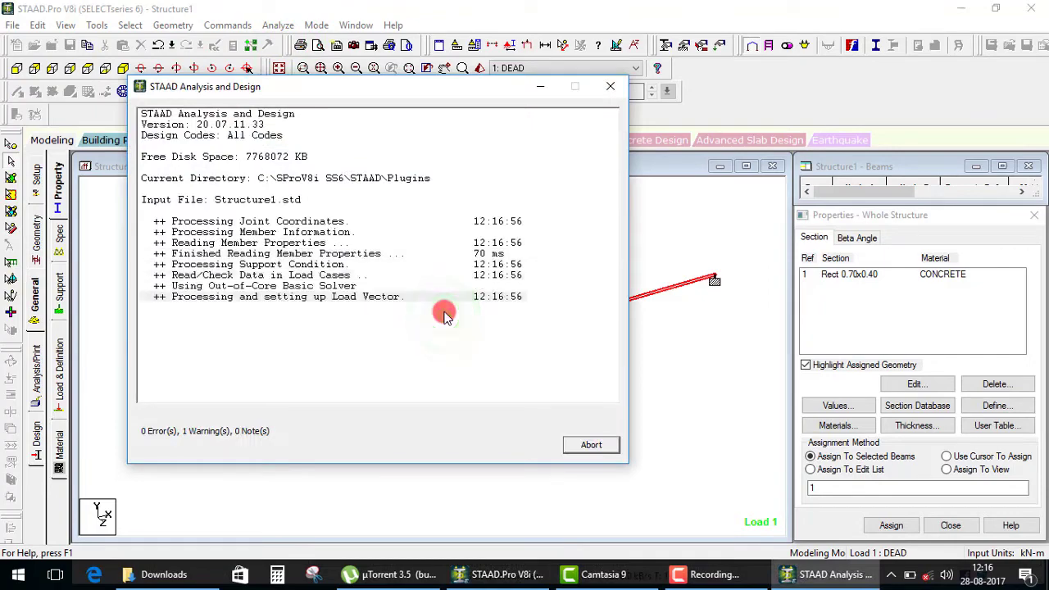
{"action": "left_click", "coordinate": [593, 439]}
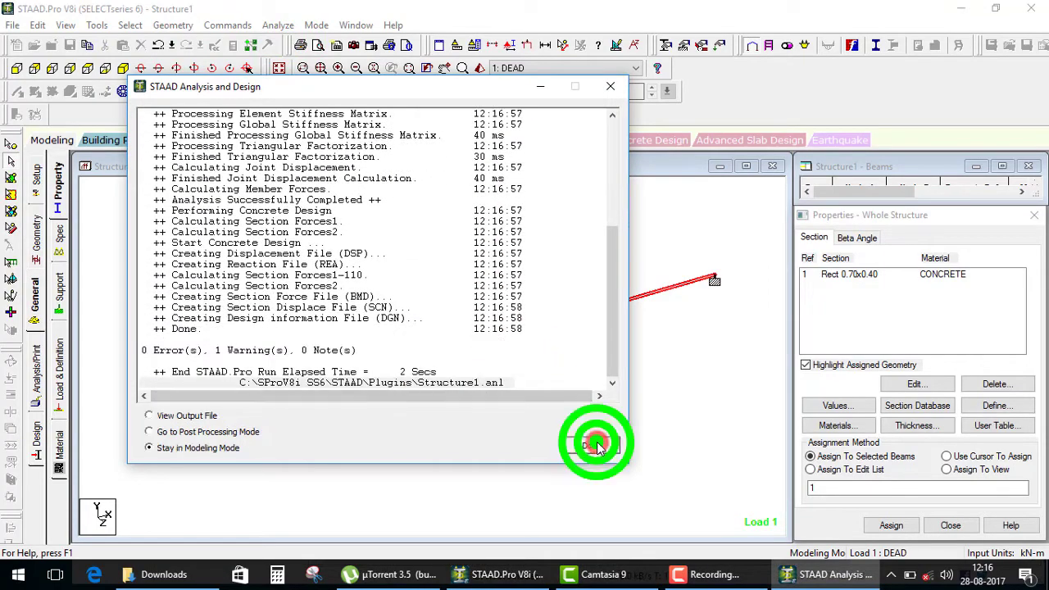
{"action": "double_click", "coordinate": [623, 304]}
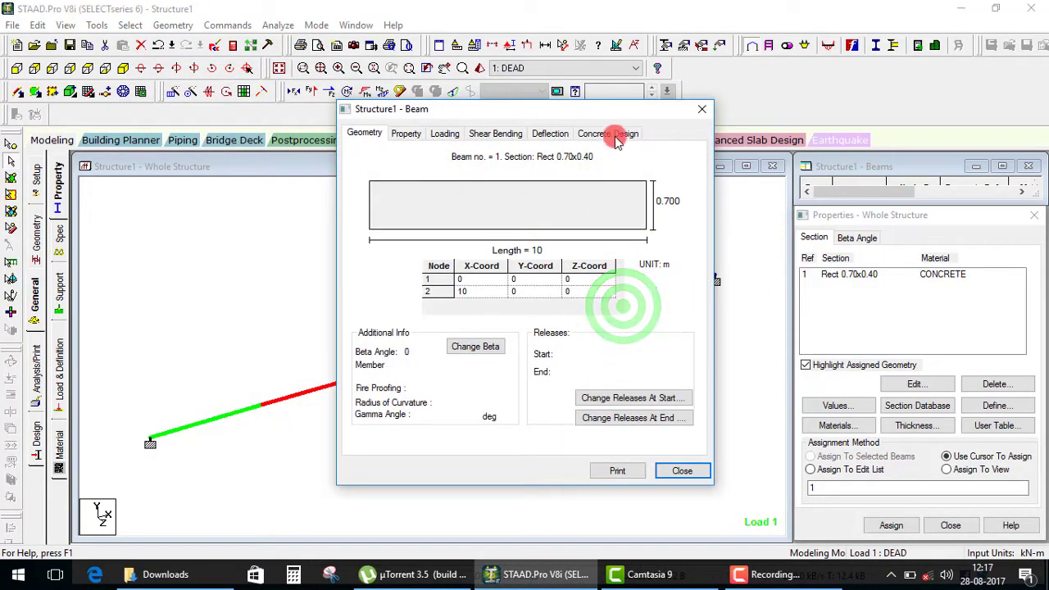
{"action": "left_click", "coordinate": [607, 133]}
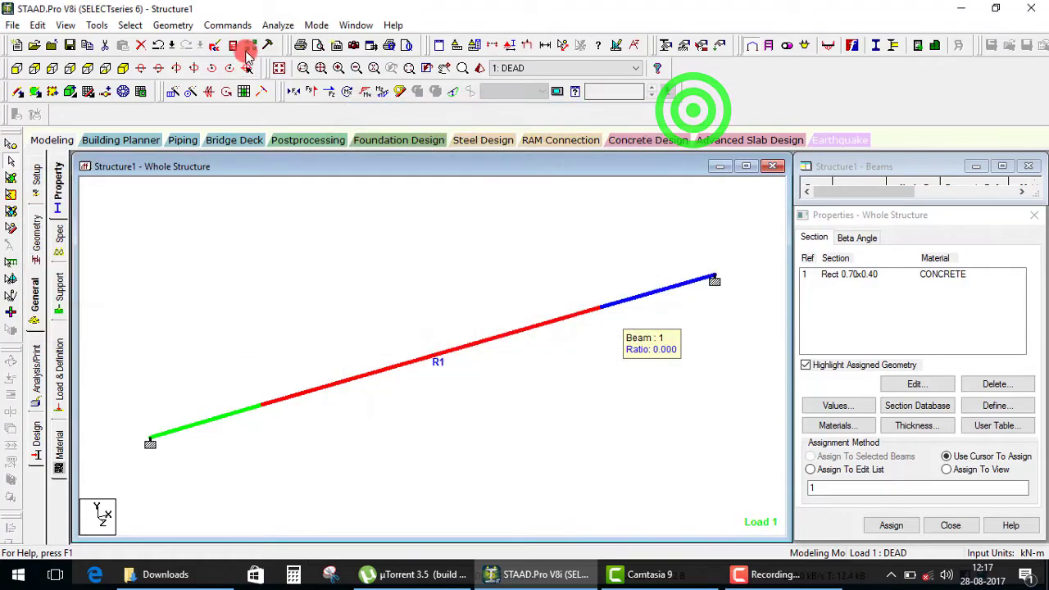
{"action": "left_click", "coordinate": [236, 43]}
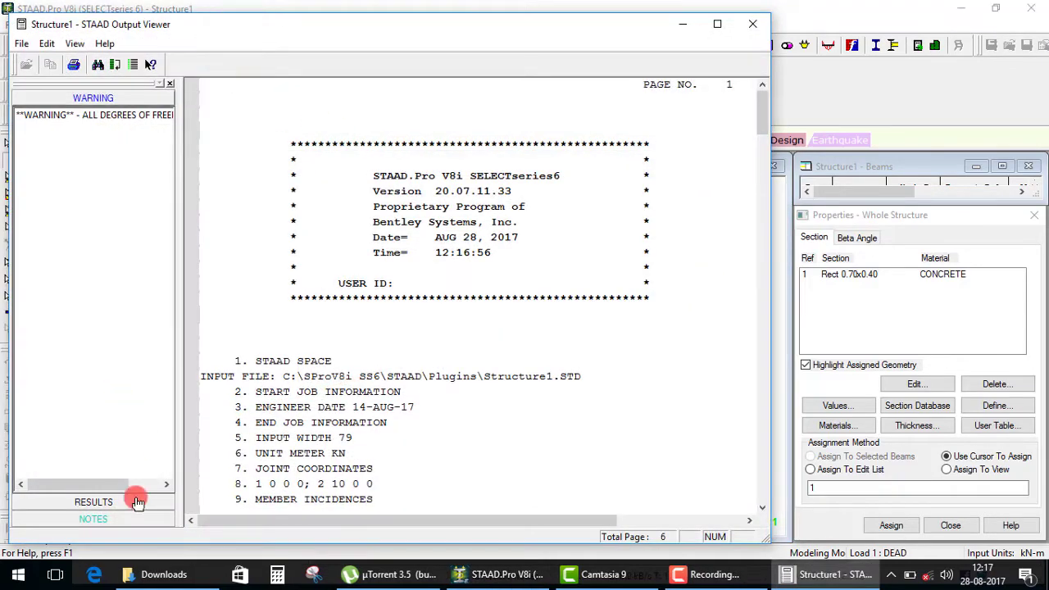
Go to the Concrete Design results and scroll to the 400 x 700 mm beam's reinforcement summary.
{"action": "left_click", "coordinate": [137, 501]}
{"action": "left_click", "coordinate": [69, 160]}
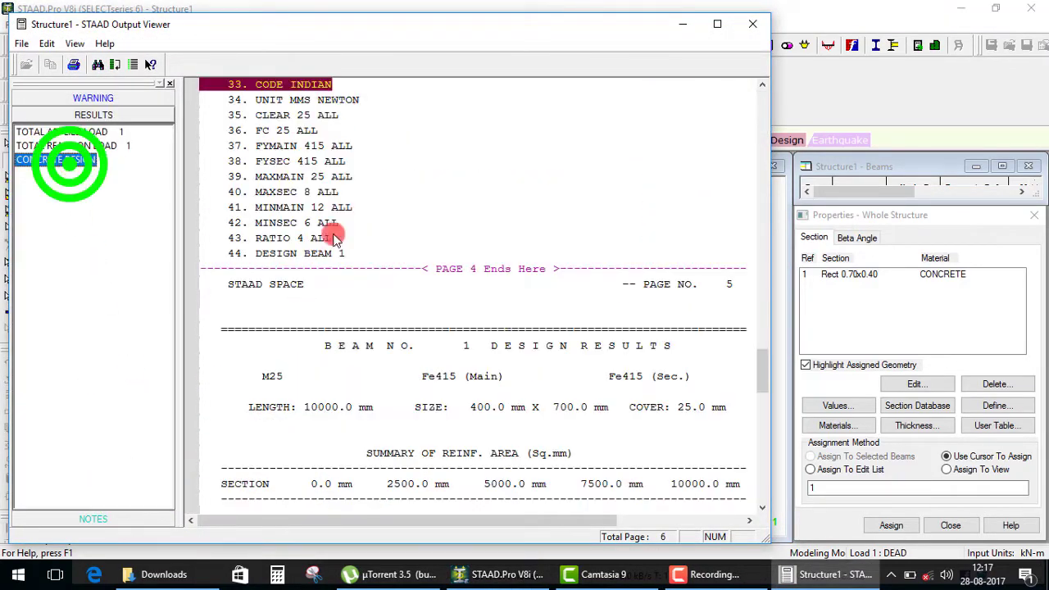
{"action": "left_click", "coordinate": [429, 248]}
{"action": "scroll", "coordinate": [428, 248], "scroll_direction": "down", "scroll_amount": 5}
{"action": "scroll", "coordinate": [430, 250], "scroll_direction": "down", "scroll_amount": 5}
{"action": "scroll", "coordinate": [433, 253], "scroll_direction": "down", "scroll_amount": 5}
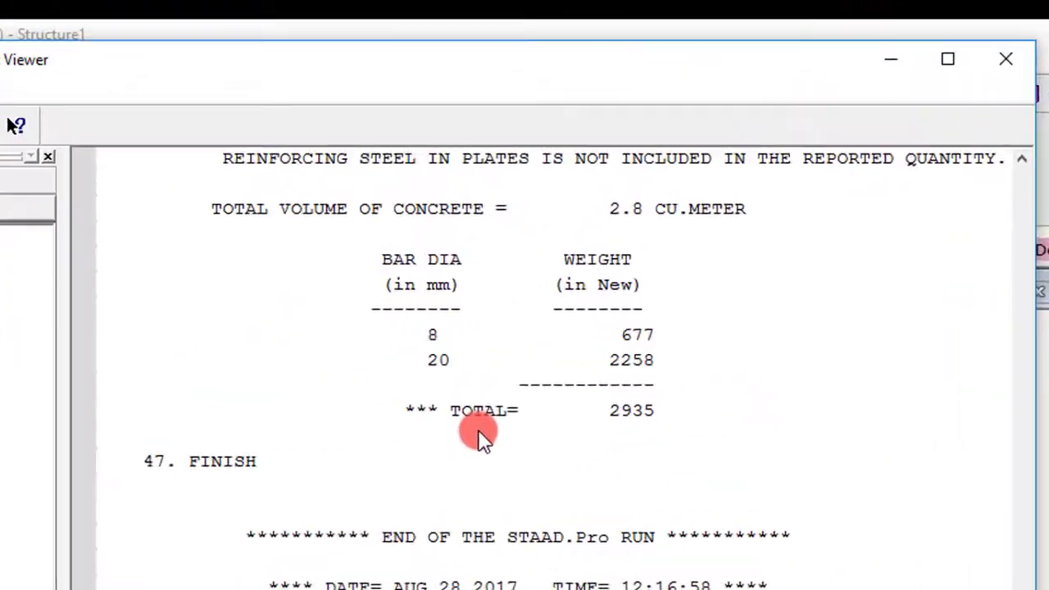
Highlight the take-off totals: 2.8 cu.m of concrete and 2935 N total bar weight.
{"action": "left_click_drag", "start_coordinate": [370, 305], "coordinate": [677, 508]}
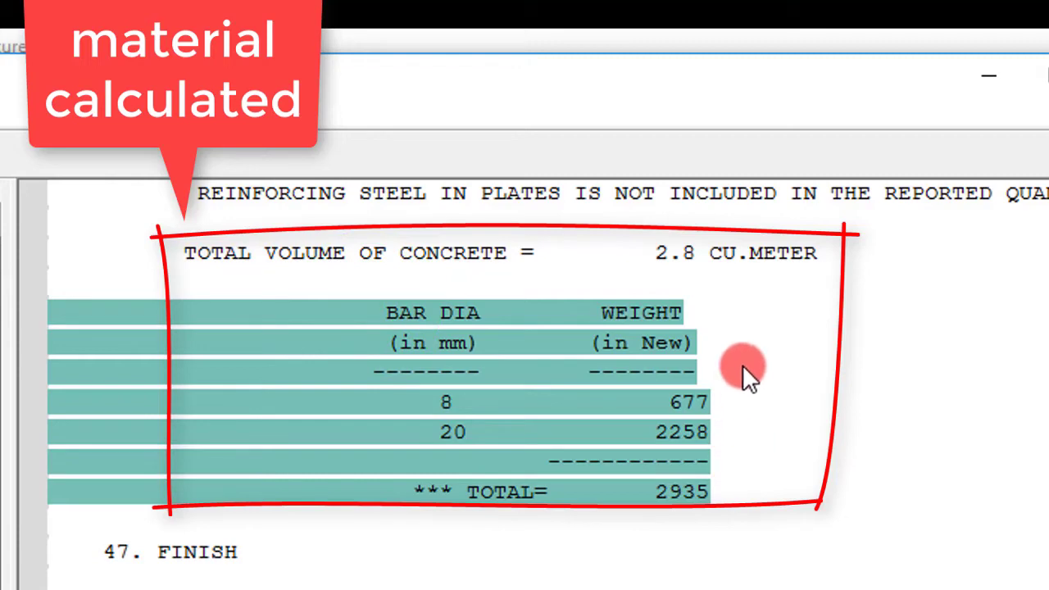
{"action": "left_click_drag", "start_coordinate": [171, 234], "coordinate": [783, 495]}
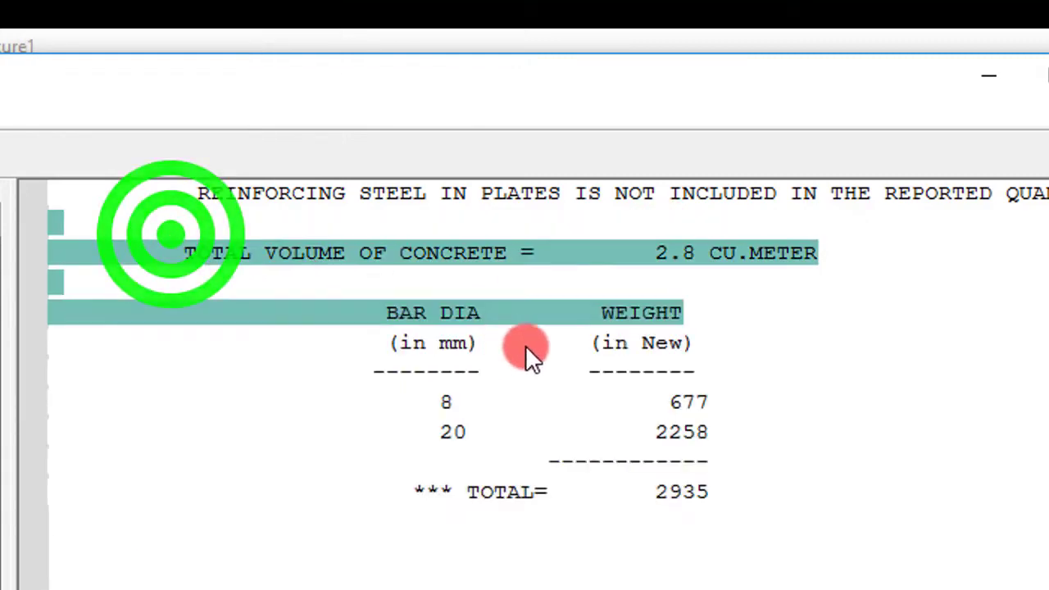
{"action": "left_click", "coordinate": [788, 474]}
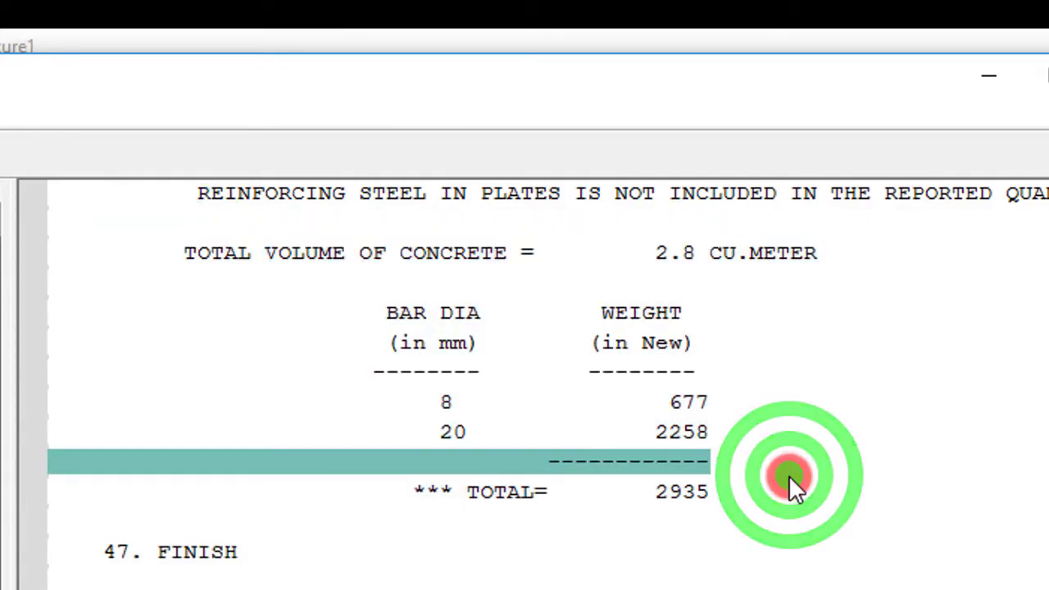
{"action": "left_click", "coordinate": [797, 533]}
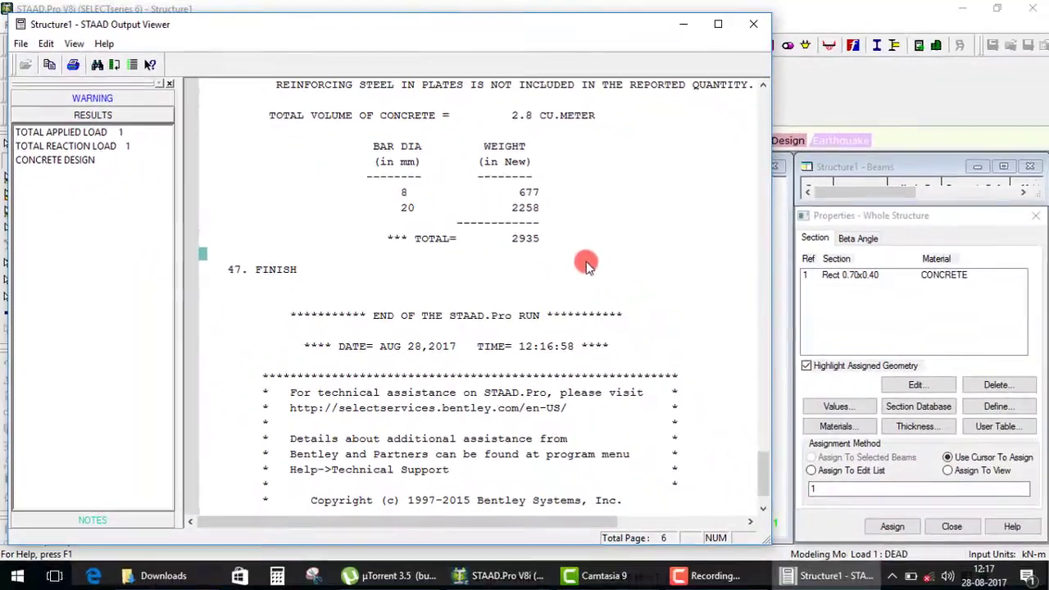